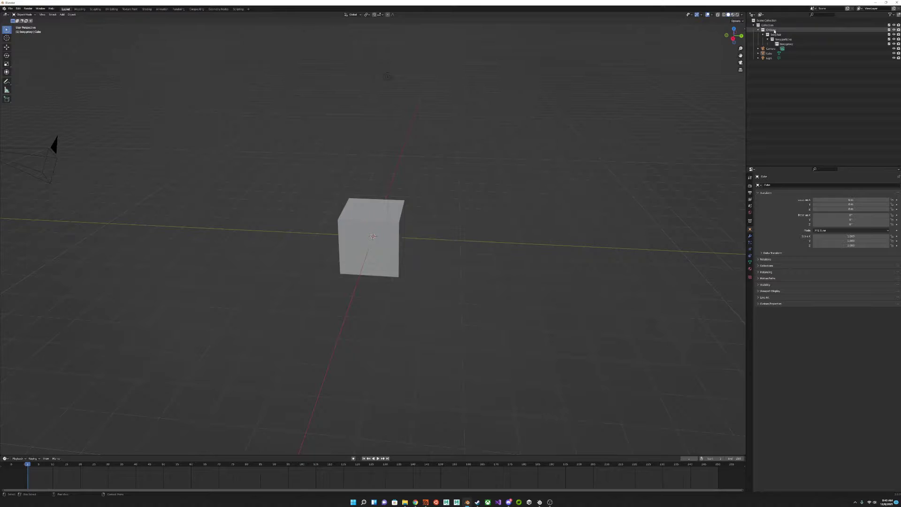
# Check the names of the four nested collections in the outliner, leaving each name unchanged.
pyautogui.doubleClick(772, 30)
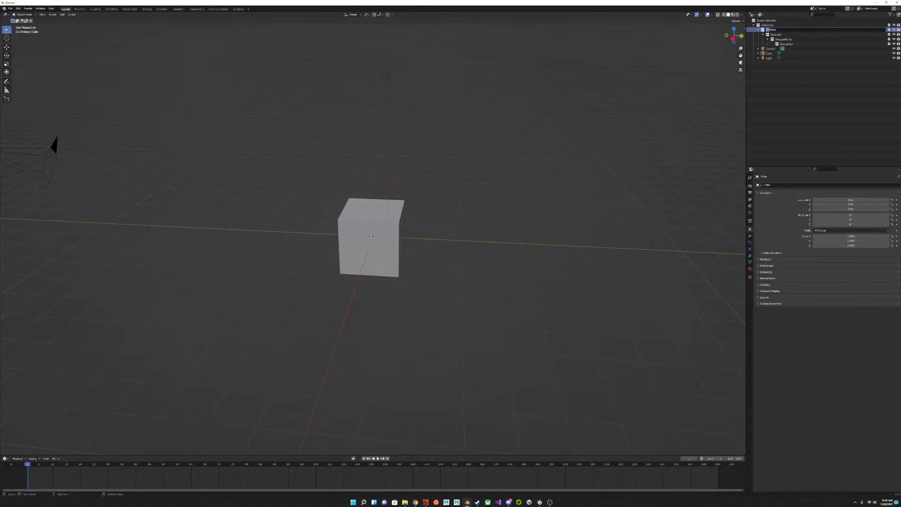
pyautogui.press('Return')
pyautogui.doubleClick(777, 34)
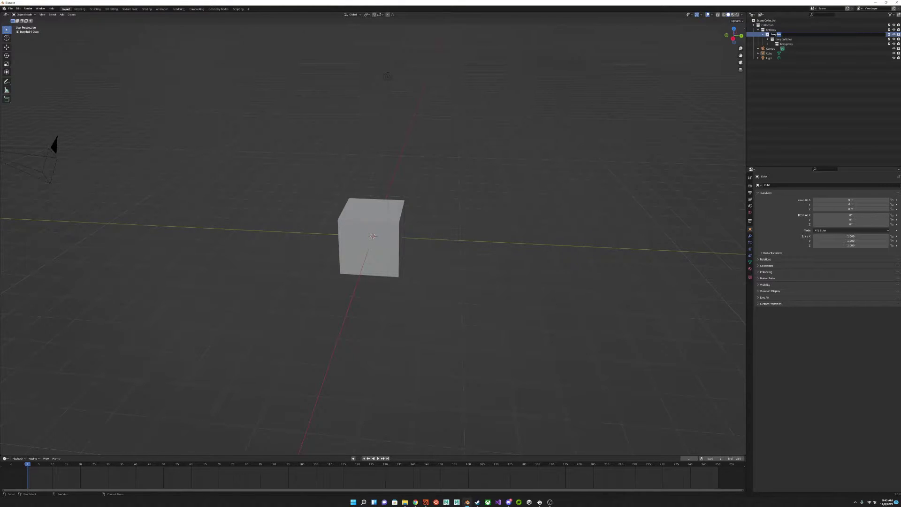
pyautogui.press('Return')
pyautogui.doubleClick(783, 39)
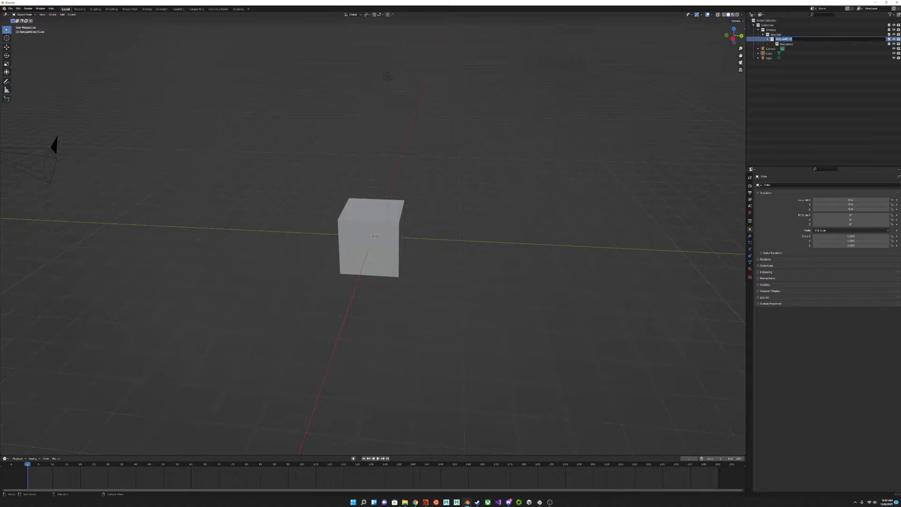
pyautogui.moveTo(782, 39); pyautogui.dragTo(793, 44)
pyautogui.click(794, 39)
pyautogui.press('Return')
pyautogui.doubleClick(786, 44)
pyautogui.click(793, 44)
pyautogui.press('Return')
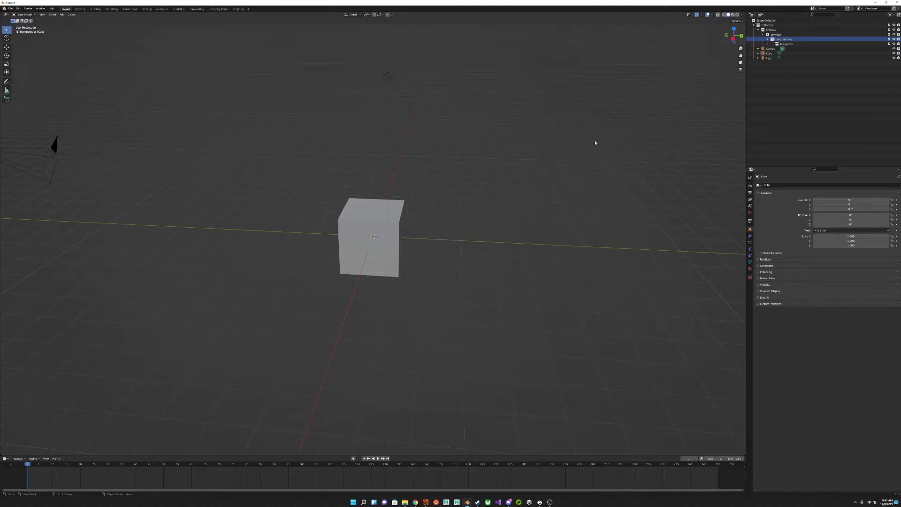
# Add a Subdivision Surface modifier to the cube and set its viewport level to 3.
pyautogui.moveTo(325, 258); pyautogui.dragTo(440, 236, button='middle')
pyautogui.click(392, 214)
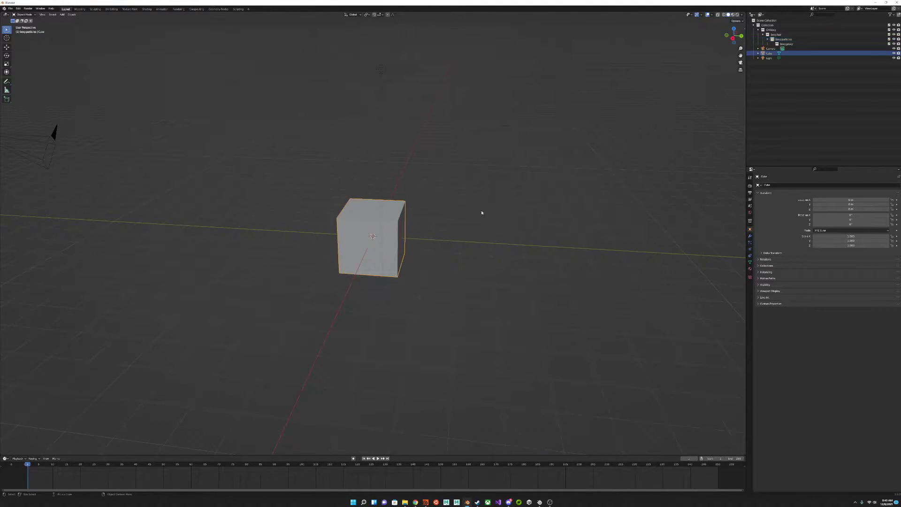
pyautogui.click(750, 236)
pyautogui.click(817, 186)
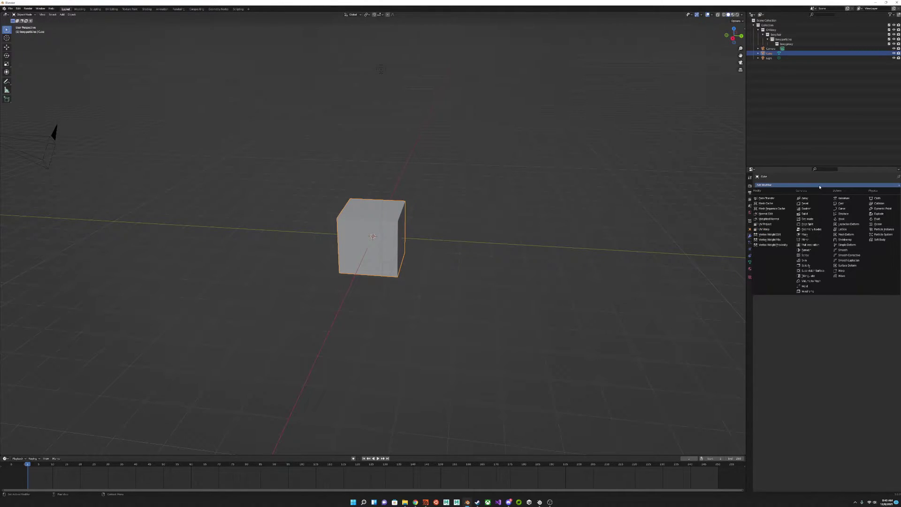
pyautogui.click(809, 271)
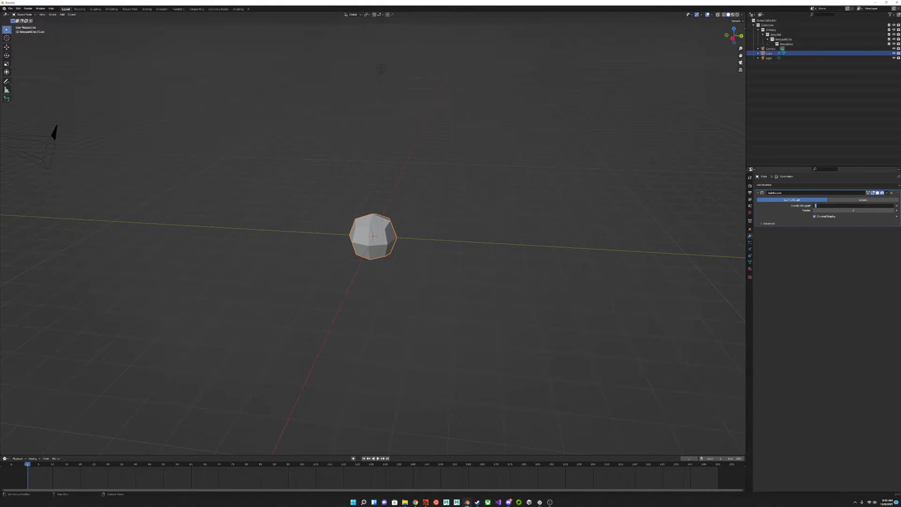
pyautogui.write('3')
pyautogui.press('Return')
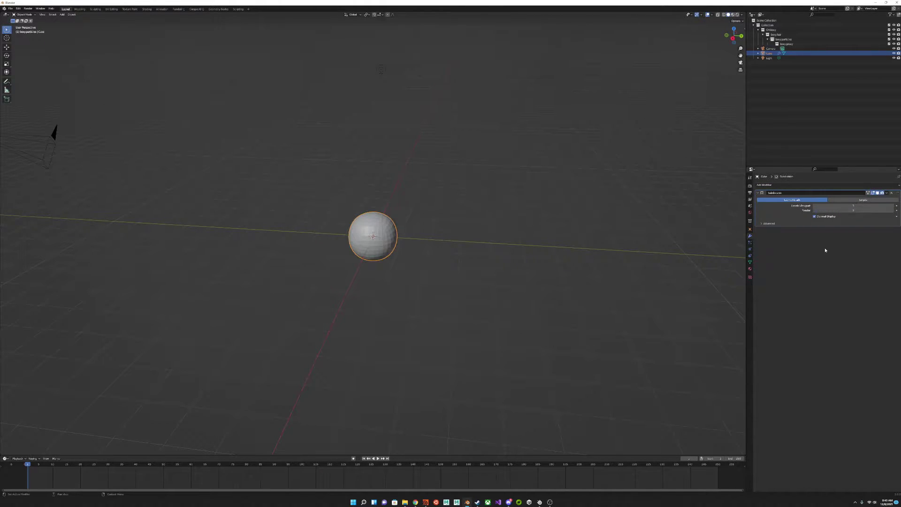
# Add a particle system of type Hair to the rounded cube and set its segments to 10.
pyautogui.moveTo(564, 281); pyautogui.dragTo(497, 280, button='middle')
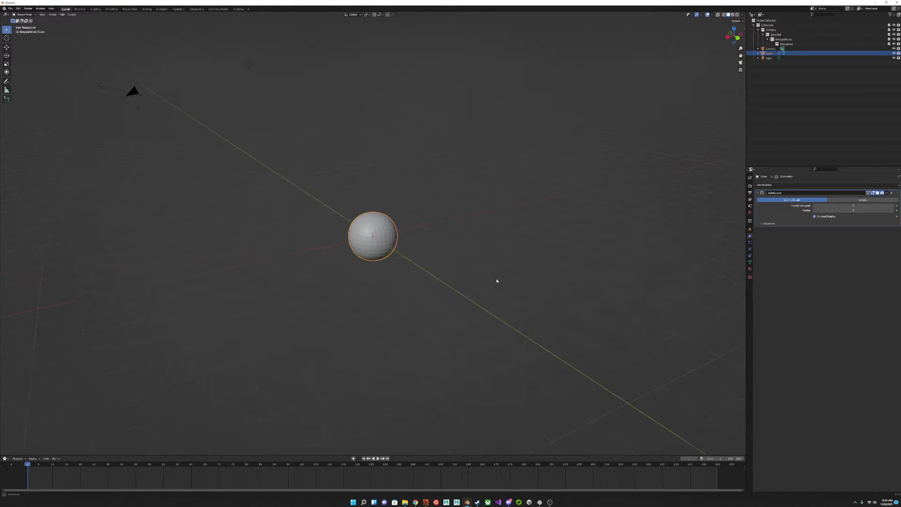
pyautogui.click(750, 243)
pyautogui.moveTo(636, 280); pyautogui.dragTo(706, 249, button='middle')
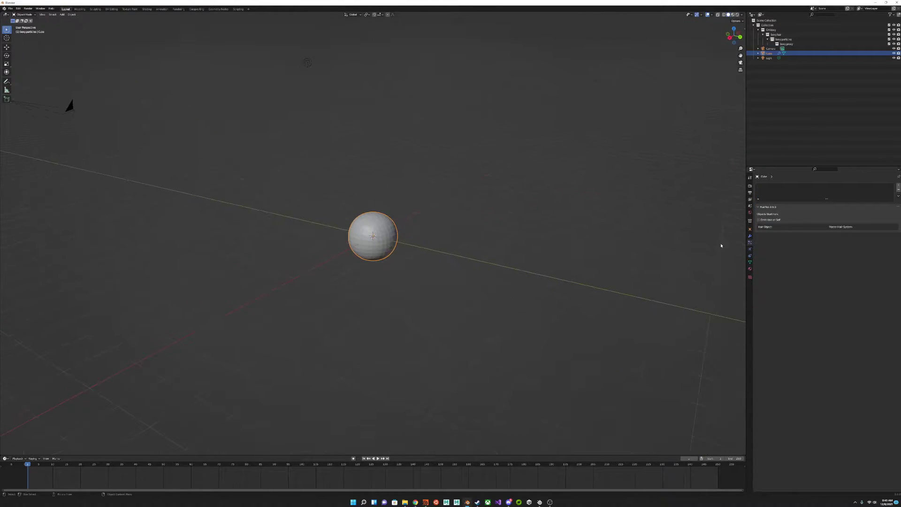
pyautogui.click(898, 186)
pyautogui.click(864, 211)
pyautogui.moveTo(591, 268); pyautogui.dragTo(488, 291, button='middle')
pyautogui.click(849, 247)
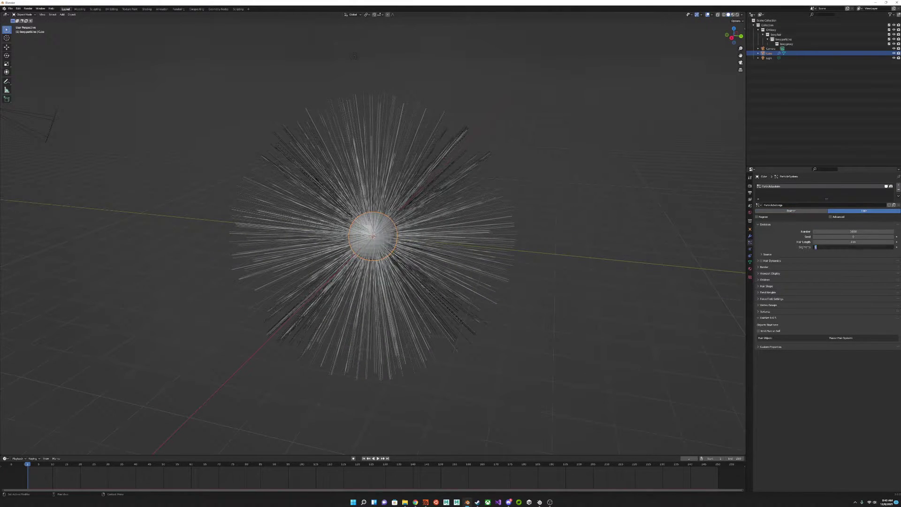
pyautogui.write('10')
pyautogui.press('Return')
pyautogui.moveTo(560, 224)
pyautogui.mouseDown(button='middle')
pyautogui.moveTo(567, 225)
pyautogui.moveTo(556, 224)
pyautogui.mouseUp(button='middle')
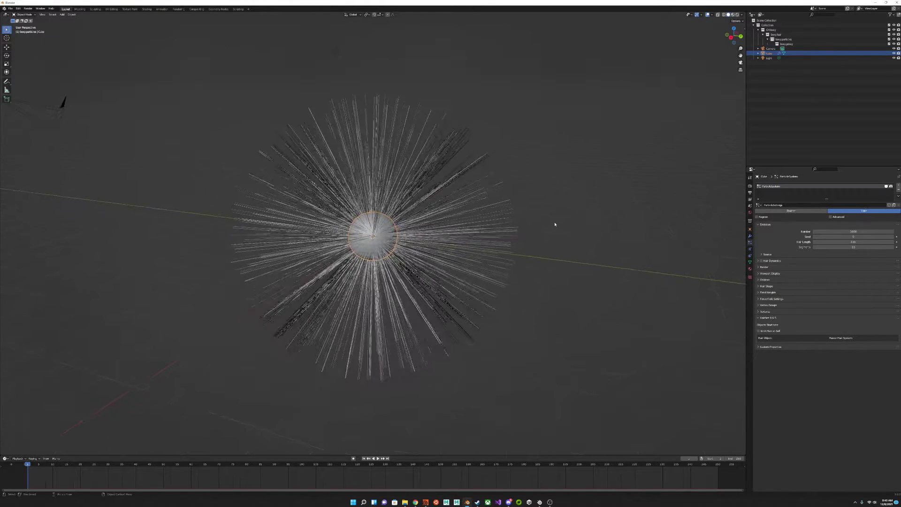
# Enter Particle Edit mode and comb all the hair with a large brush into one bundle along the Y axis.
pyautogui.scroll(-4, 557, 224)
pyautogui.moveTo(448, 261); pyautogui.dragTo(450, 255, button='middle')
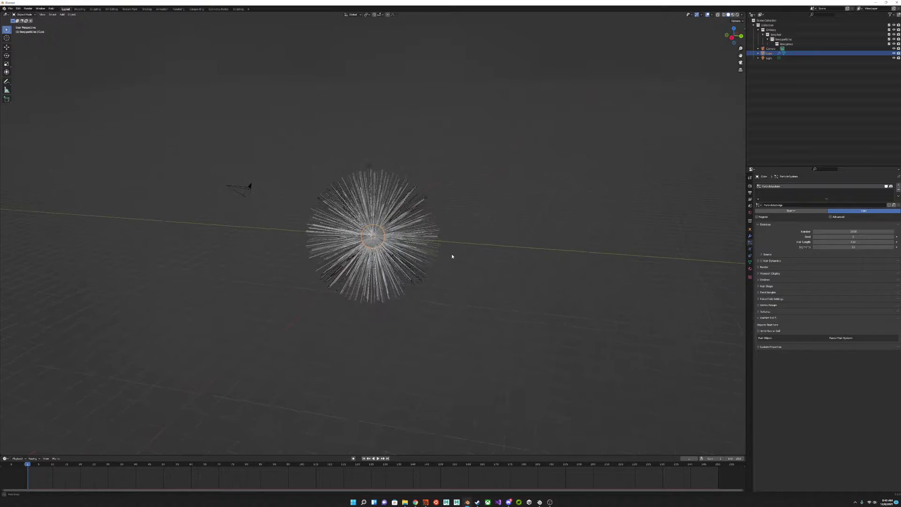
pyautogui.hotkey('ctrl', 'Tab')
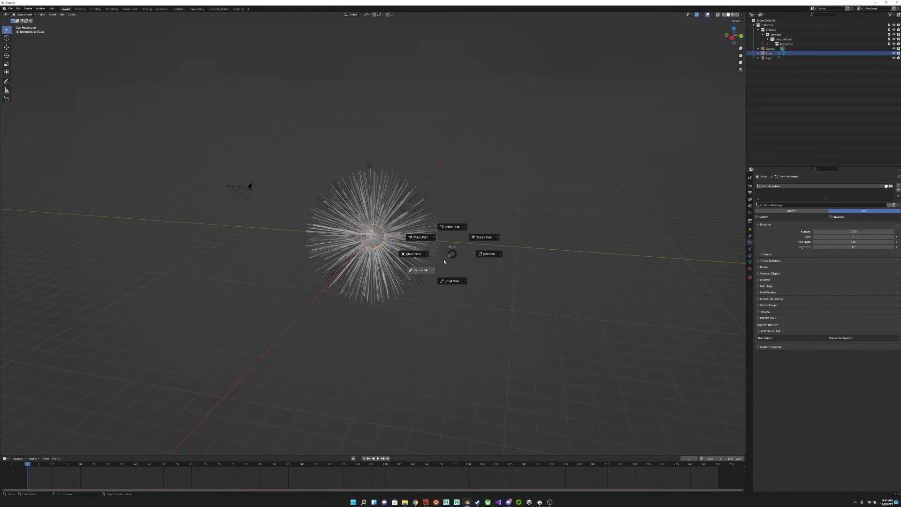
pyautogui.click(426, 271)
pyautogui.scroll(4, 353, 241)
pyautogui.scroll(-3, 352, 239)
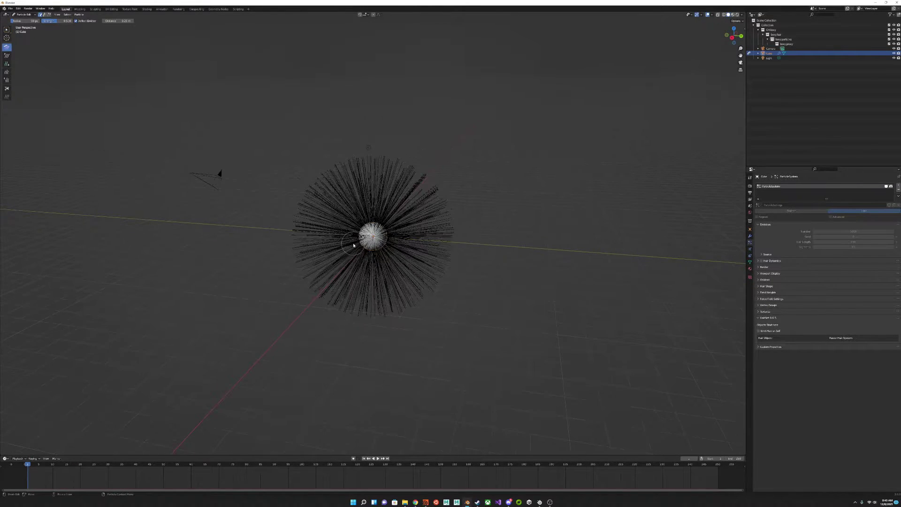
pyautogui.click(432, 258)
pyautogui.moveTo(322, 233); pyautogui.dragTo(507, 253)
pyautogui.moveTo(355, 220); pyautogui.dragTo(493, 249)
pyautogui.moveTo(336, 235); pyautogui.dragTo(483, 250)
# Comb the free end of the hair bundle downward into a curved, tapering tail.
pyautogui.moveTo(472, 258); pyautogui.dragTo(362, 291, button='middle')
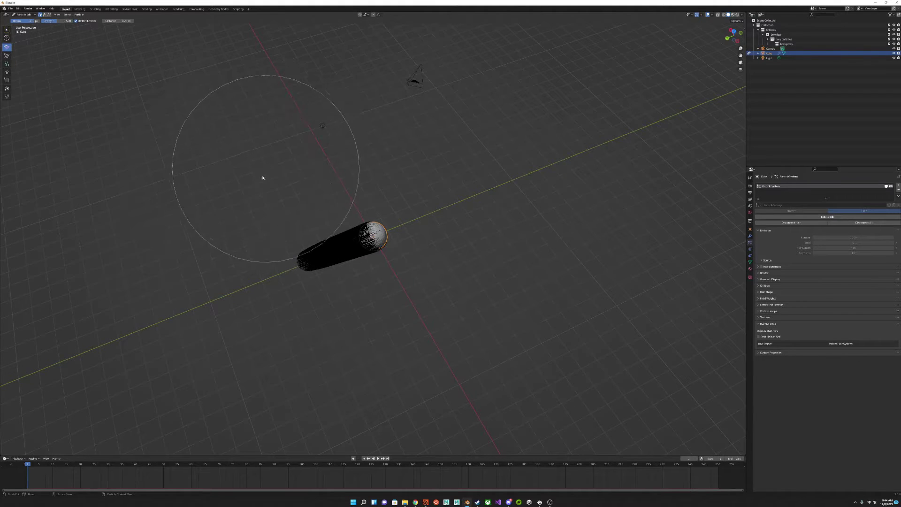
pyautogui.moveTo(252, 200)
pyautogui.mouseDown(button='middle')
pyautogui.moveTo(221, 258)
pyautogui.moveTo(197, 203)
pyautogui.mouseUp(button='middle')
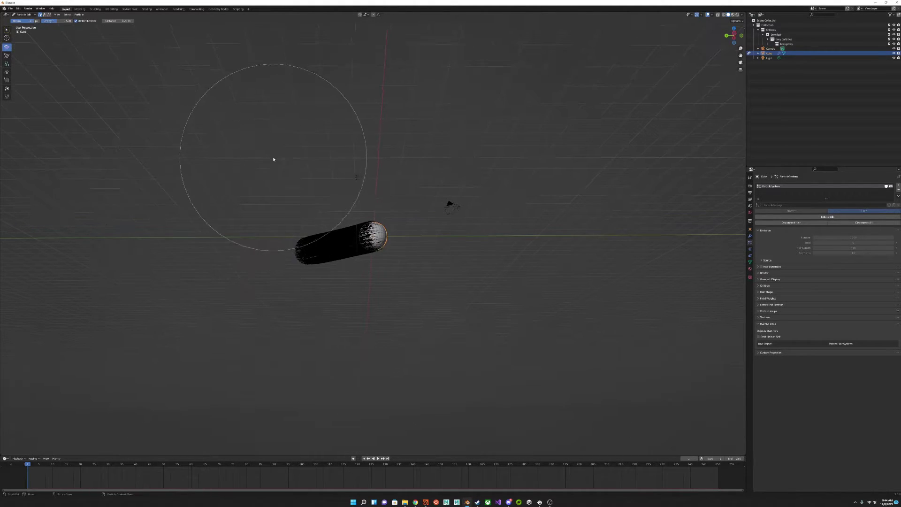
pyautogui.moveTo(257, 197); pyautogui.dragTo(258, 269)
pyautogui.moveTo(195, 245); pyautogui.dragTo(244, 297, button='middle')
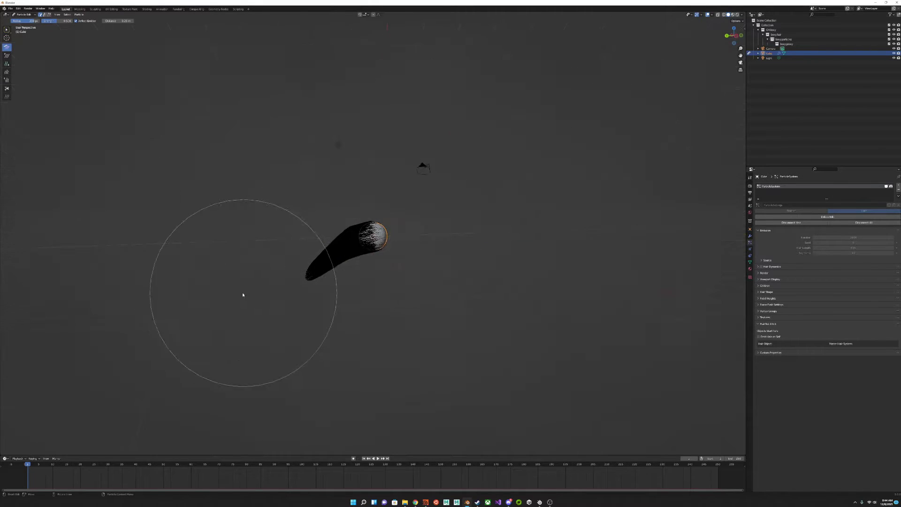
pyautogui.moveTo(352, 302); pyautogui.dragTo(340, 298)
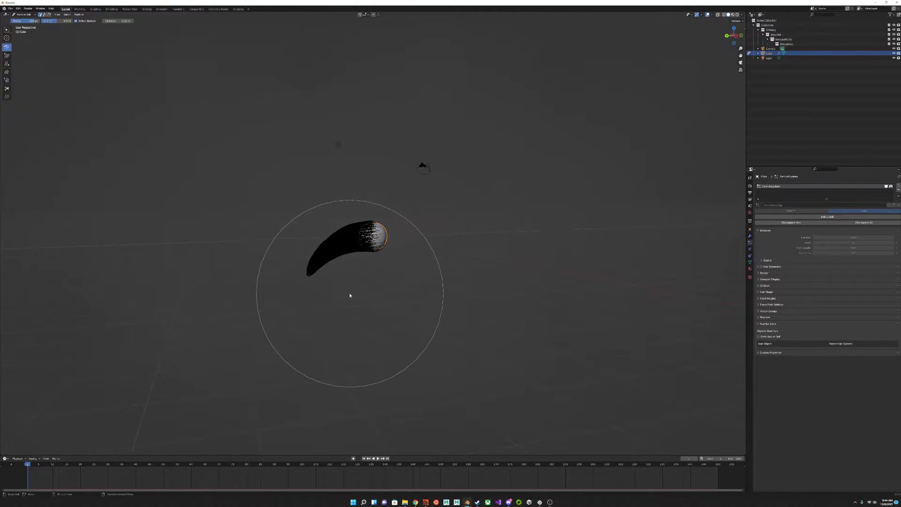
# Return to Object Mode and convert the cube's hair particle system to a mesh from its modifier.
pyautogui.moveTo(246, 269); pyautogui.dragTo(311, 292, button='middle')
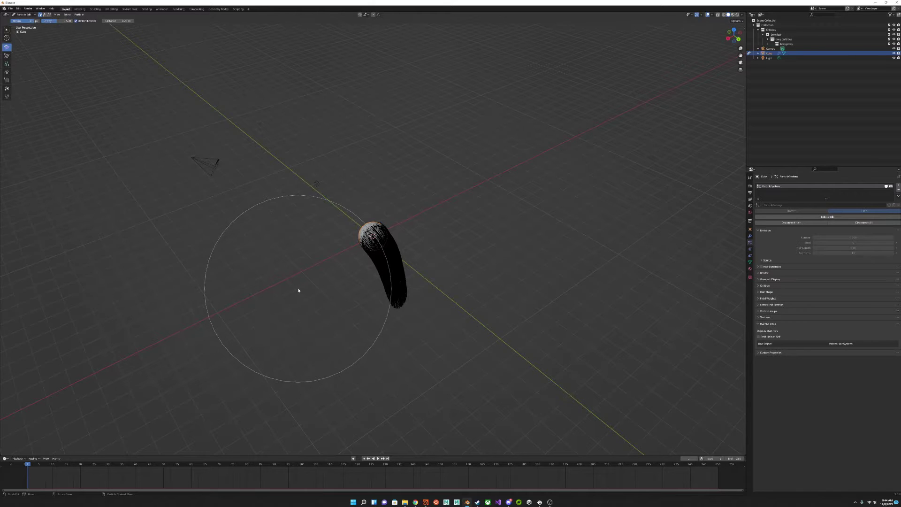
pyautogui.moveTo(432, 281); pyautogui.dragTo(449, 282, button='middle')
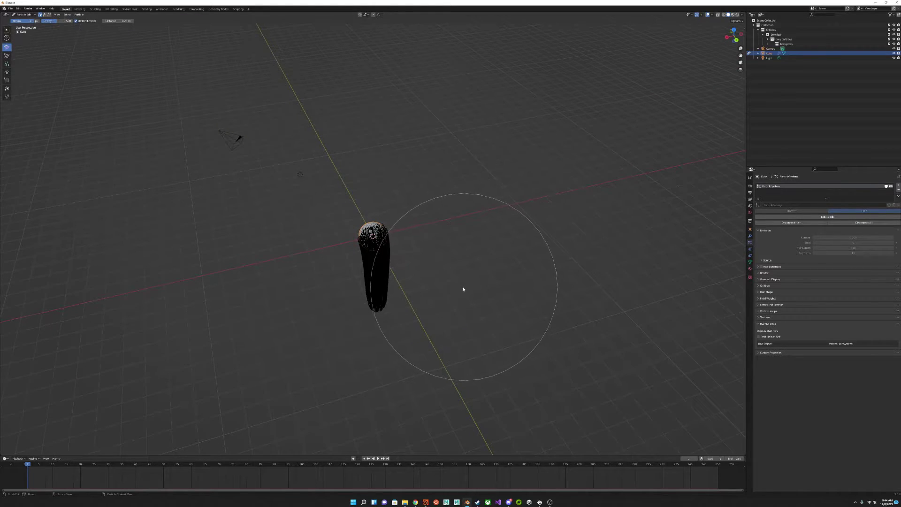
pyautogui.hotkey('ctrl', 'Tab')
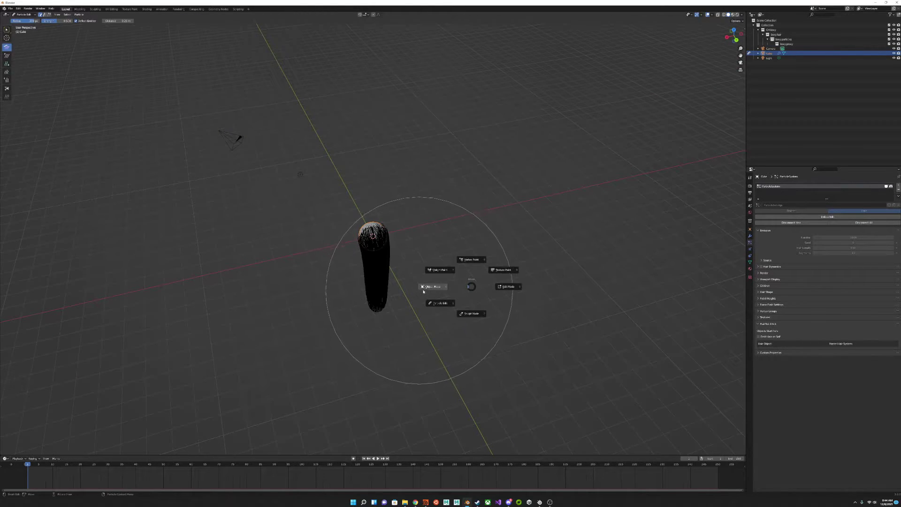
pyautogui.click(421, 288)
pyautogui.moveTo(420, 288); pyautogui.dragTo(393, 262, button='middle')
pyautogui.scroll(4, 423, 274)
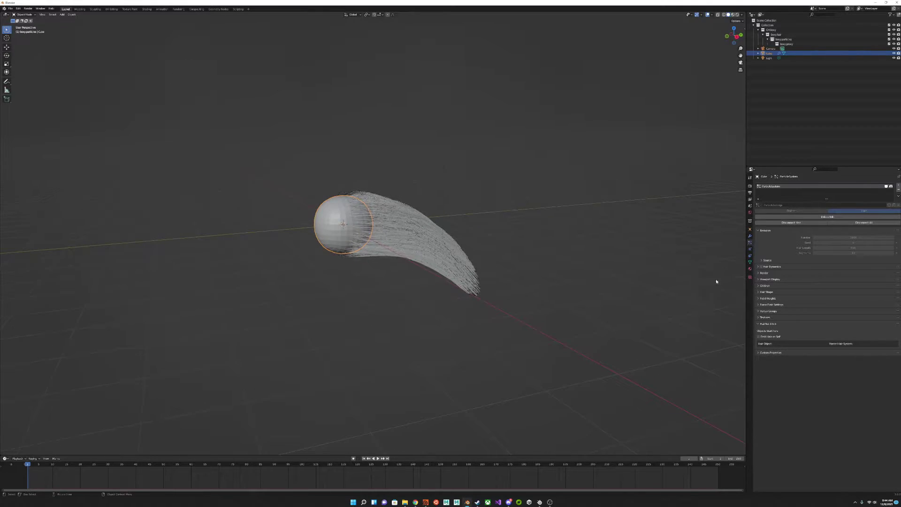
pyautogui.click(750, 237)
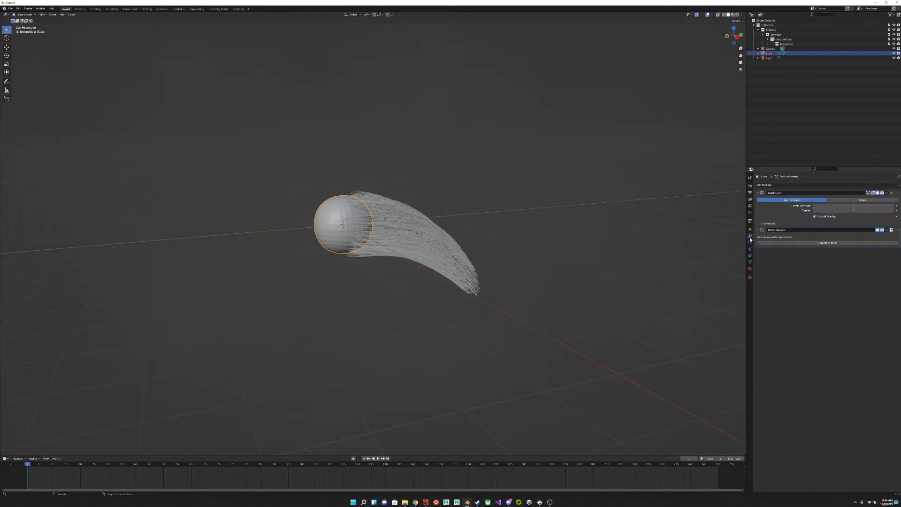
pyautogui.click(787, 243)
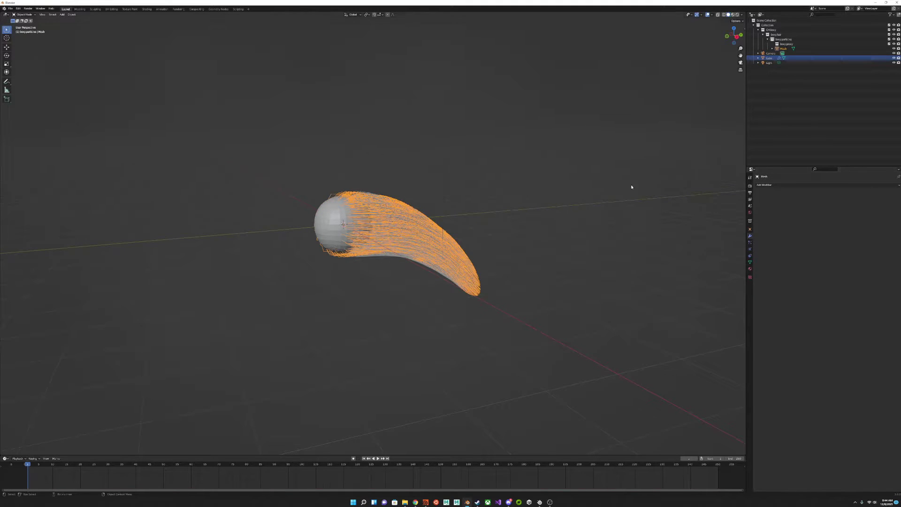
# Select the cube and rename its particle system to "Hair".
pyautogui.moveTo(565, 249); pyautogui.dragTo(537, 240, button='middle')
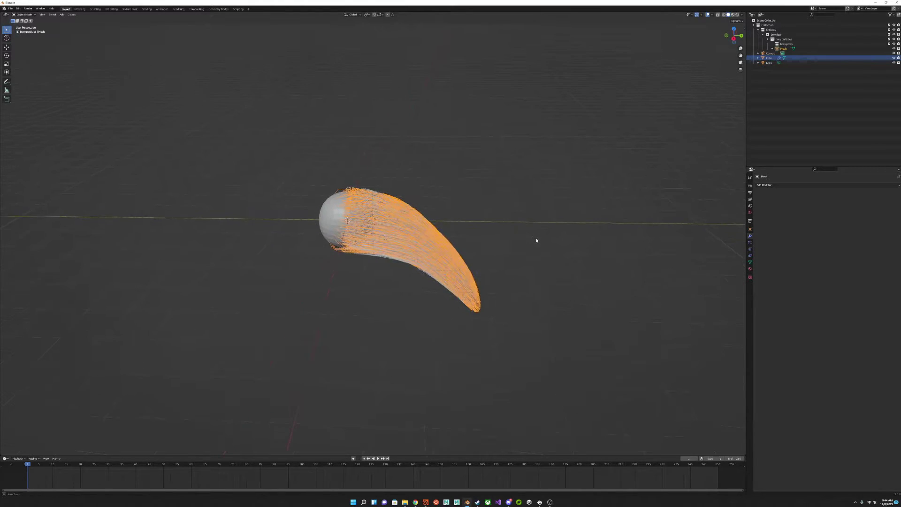
pyautogui.click(786, 49)
pyautogui.moveTo(465, 241); pyautogui.dragTo(434, 243, button='middle')
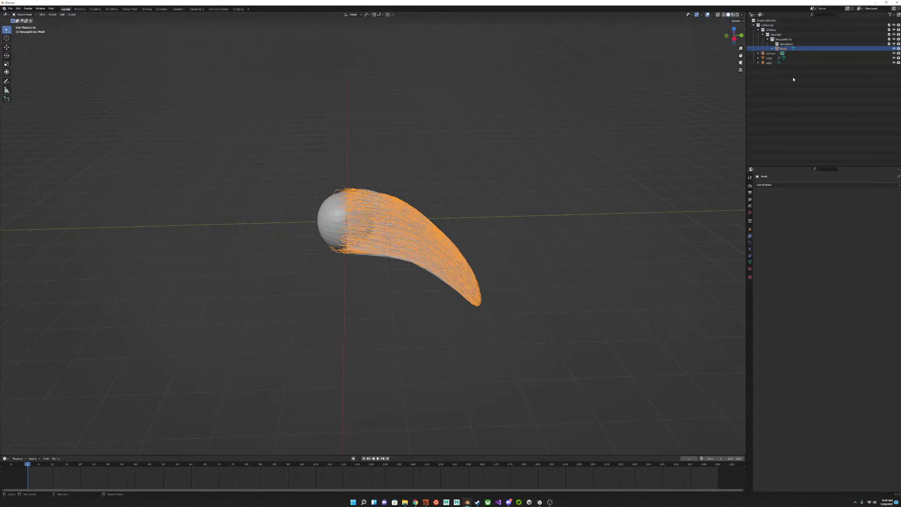
pyautogui.click(770, 58)
pyautogui.moveTo(561, 269); pyautogui.dragTo(548, 270, button='middle')
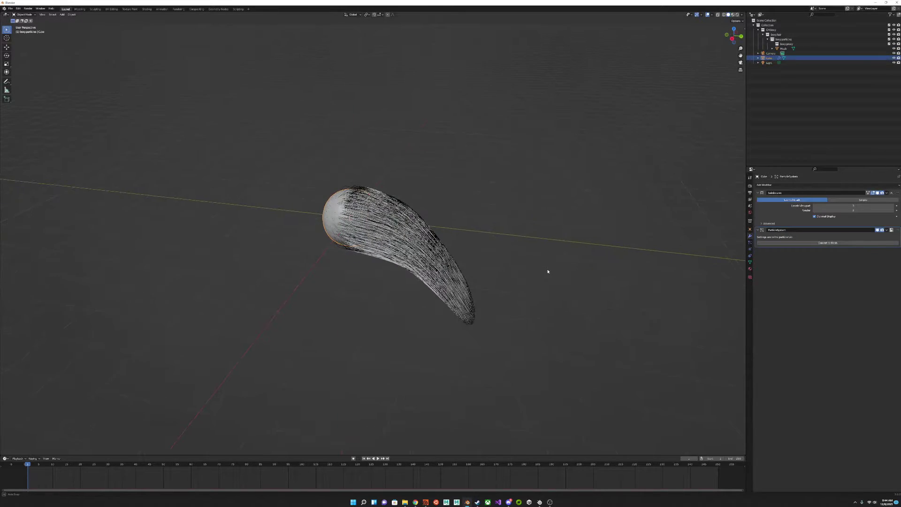
pyautogui.click(750, 243)
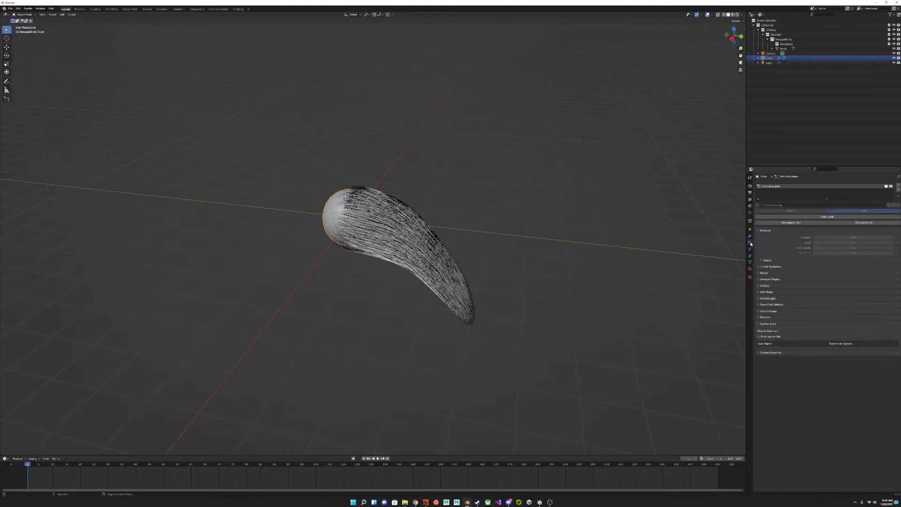
pyautogui.doubleClick(785, 187)
pyautogui.write('Hair')
pyautogui.press('Return')
# Move the converted hair mesh into the innermost nested collection and rename it "Cube-hair".
pyautogui.click(783, 49)
pyautogui.doubleClick(783, 49)
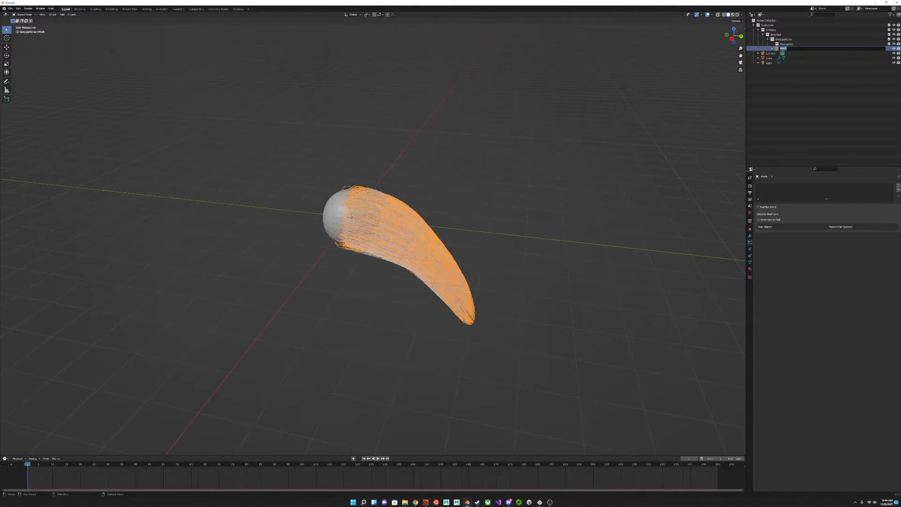
pyautogui.click(783, 49)
pyautogui.click(777, 50)
pyautogui.moveTo(783, 51); pyautogui.dragTo(786, 46)
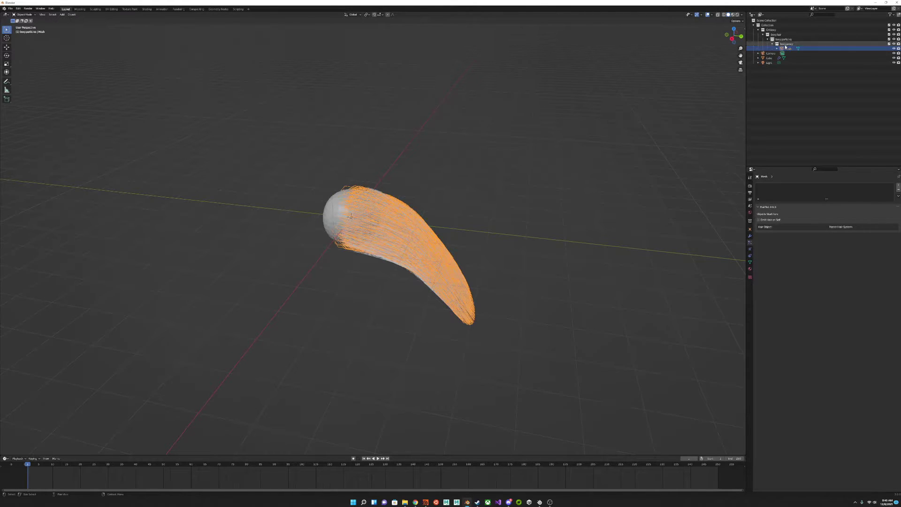
pyautogui.doubleClick(787, 48)
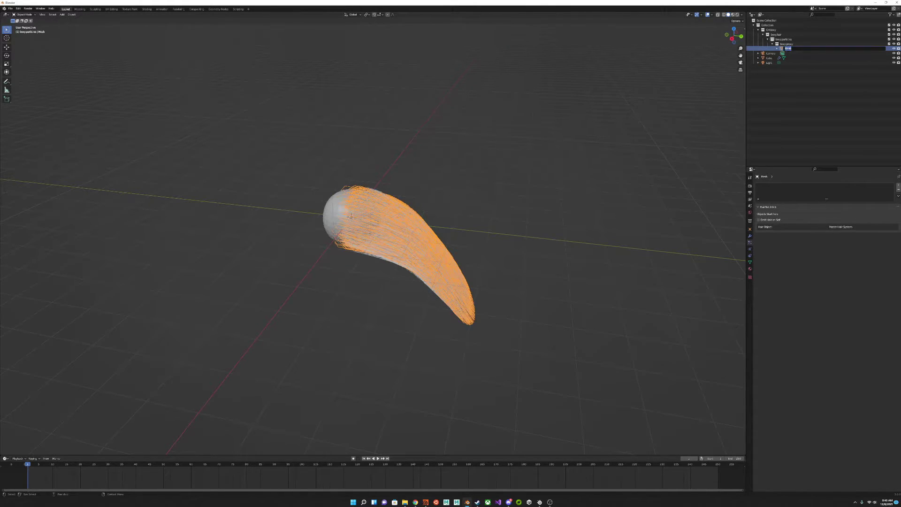
pyautogui.write('G')
pyautogui.write('ube-hair')
pyautogui.press('Return')
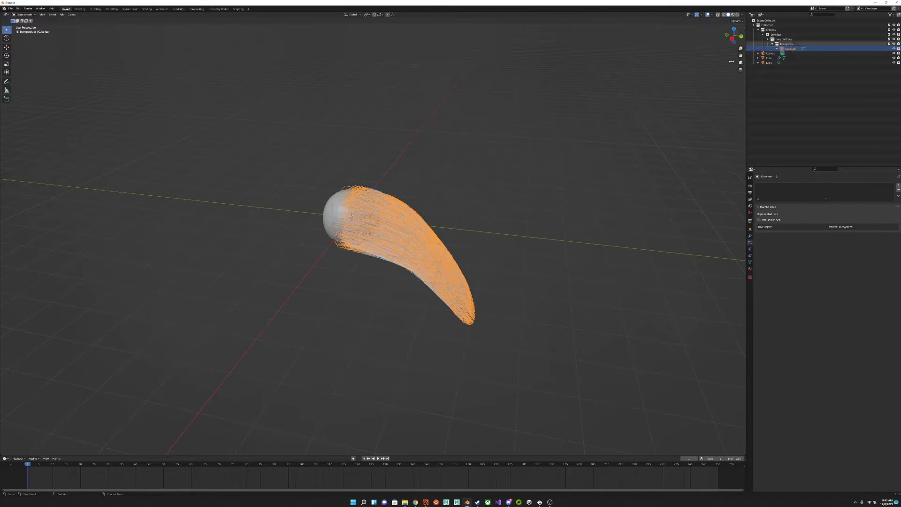
# Move the cube into the third-level collection that holds the hair mesh's collection.
pyautogui.click(769, 58)
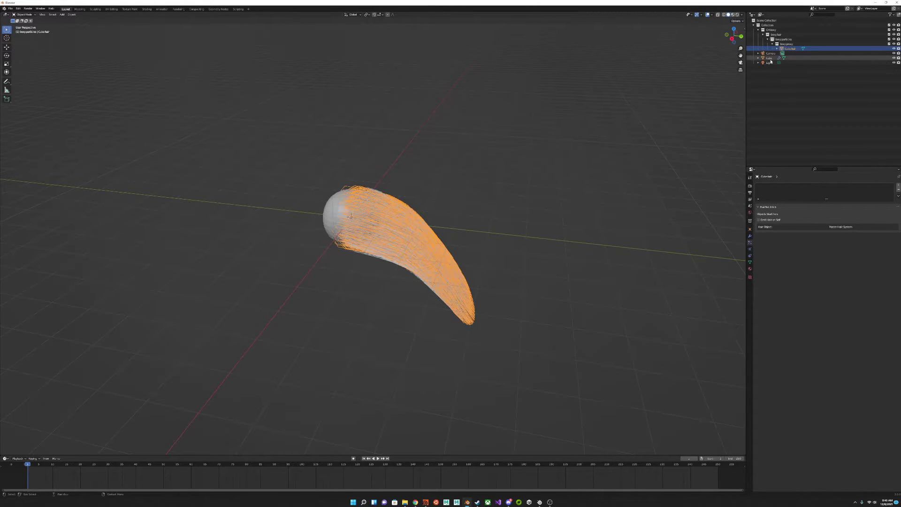
pyautogui.moveTo(765, 60); pyautogui.dragTo(778, 41)
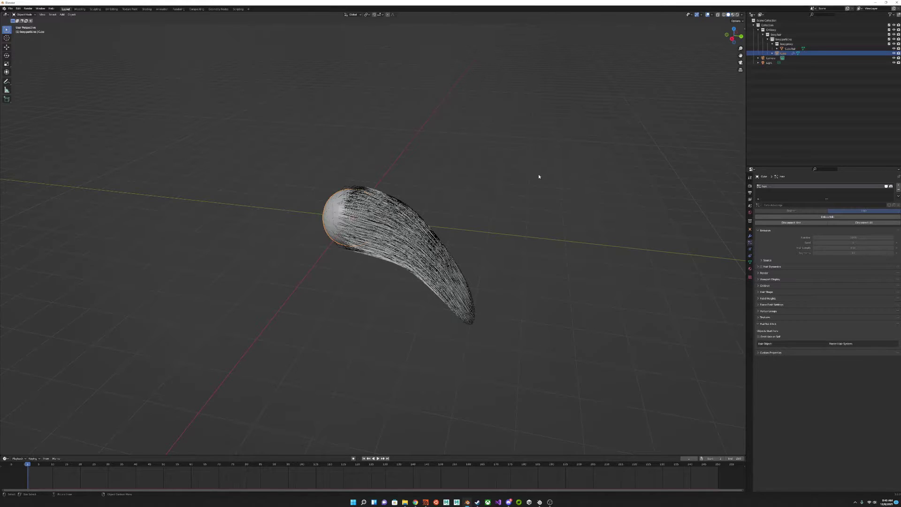
# Select the converted hair mesh and create a new Geometry Nodes setup for it in the Geometry Nodes workspace.
pyautogui.moveTo(505, 190); pyautogui.dragTo(517, 185, button='middle')
pyautogui.click(458, 237)
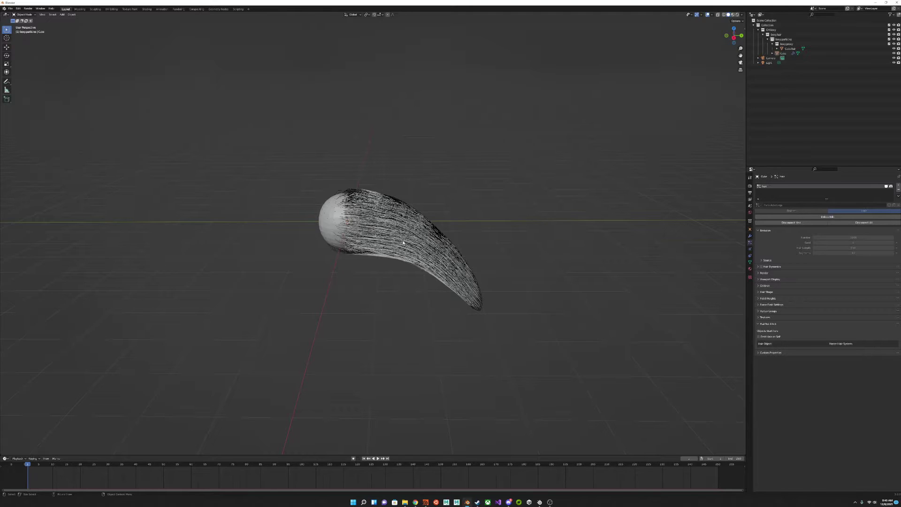
pyautogui.click(359, 198)
pyautogui.moveTo(464, 199)
pyautogui.mouseDown(button='middle')
pyautogui.moveTo(334, 193)
pyautogui.moveTo(460, 196)
pyautogui.mouseUp(button='middle')
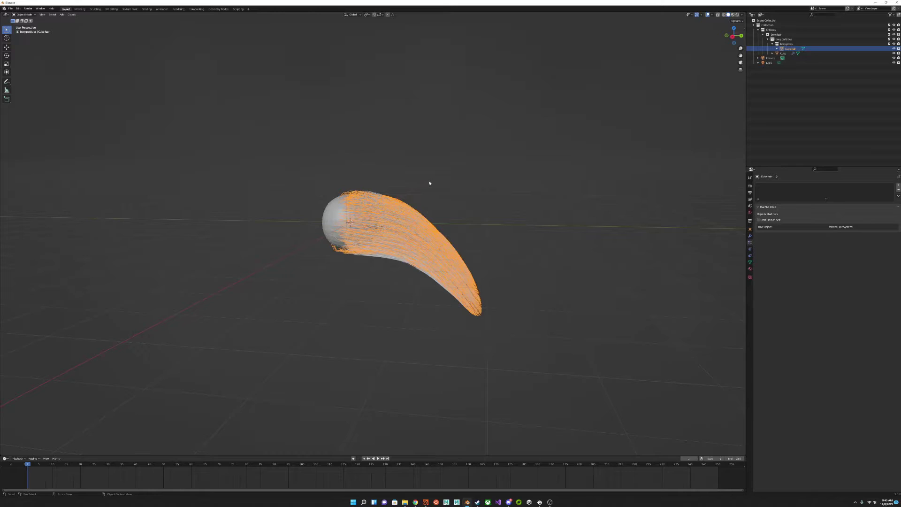
pyautogui.moveTo(423, 207); pyautogui.dragTo(340, 216, button='middle')
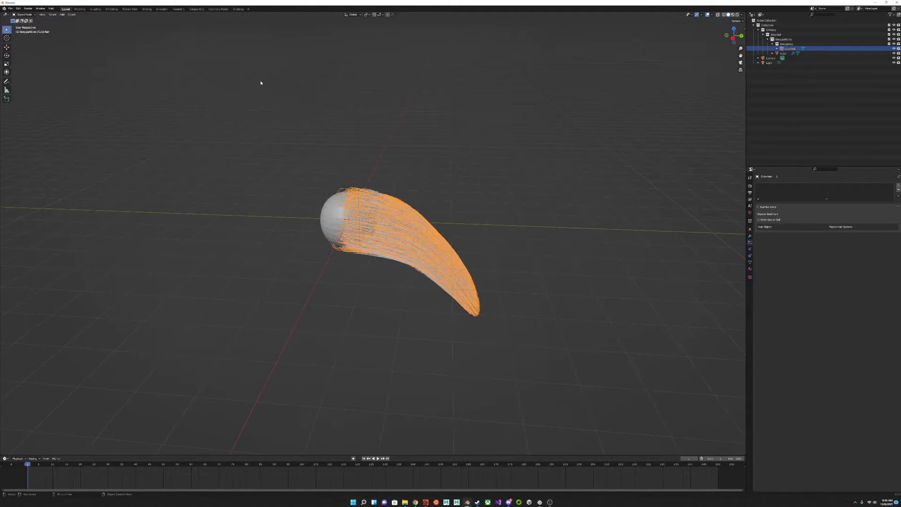
pyautogui.click(212, 10)
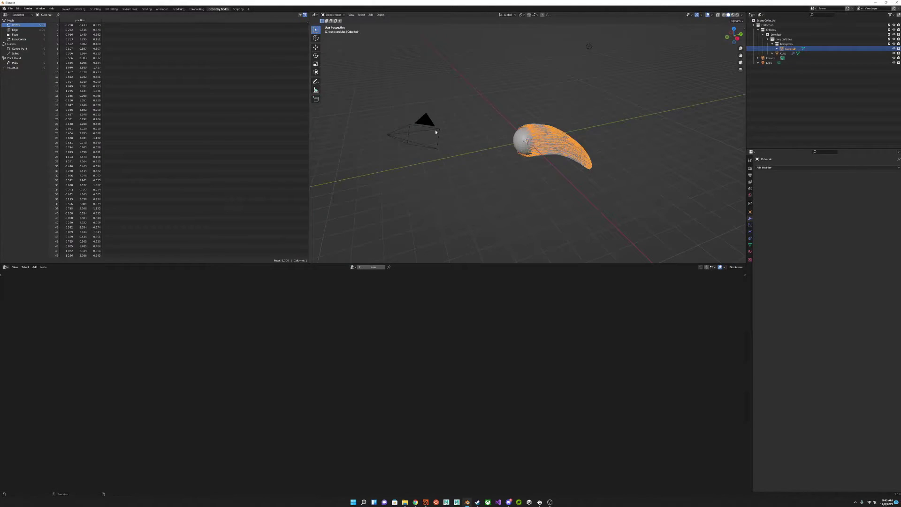
pyautogui.click(365, 267)
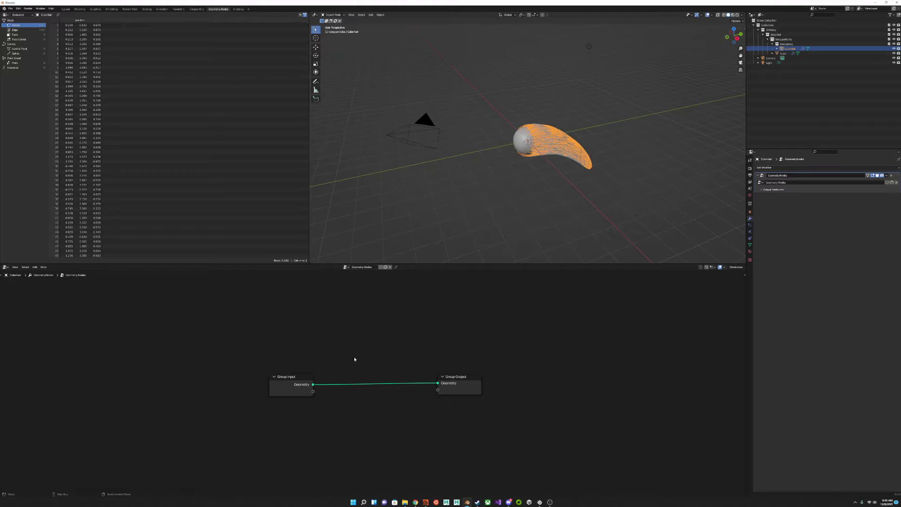
# Add a Mesh to Curve node on the link between Group Input and Group Output.
pyautogui.hotkey('shift', 'a')
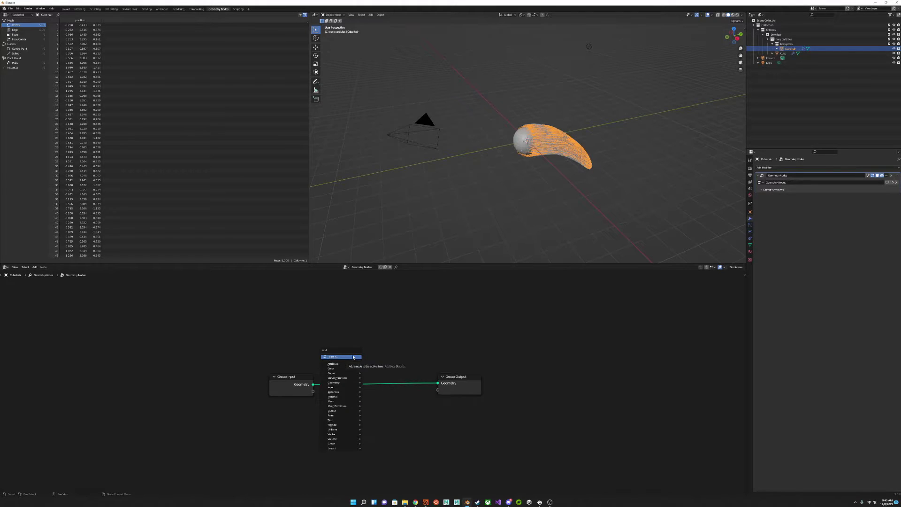
pyautogui.click(353, 357)
pyautogui.write('mesh to cu')
pyautogui.press('Down')
pyautogui.press('Return')
pyautogui.click(338, 367)
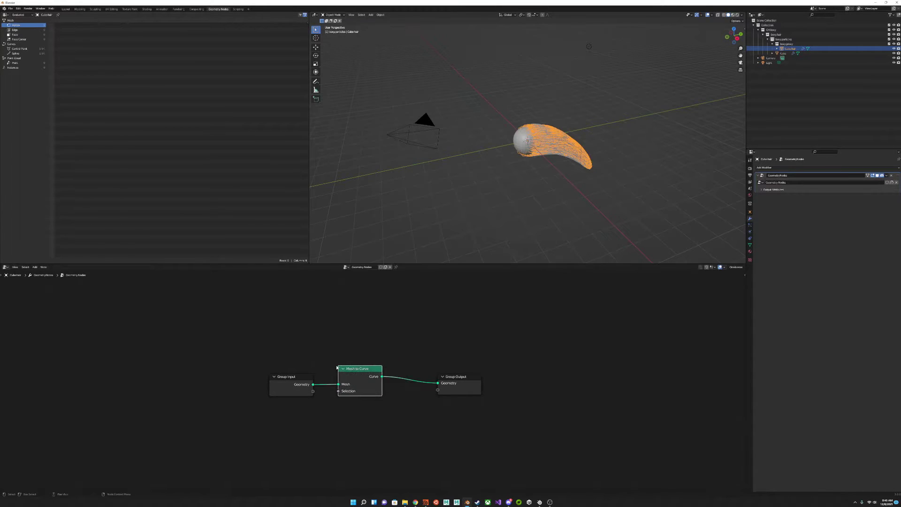
pyautogui.moveTo(313, 386)
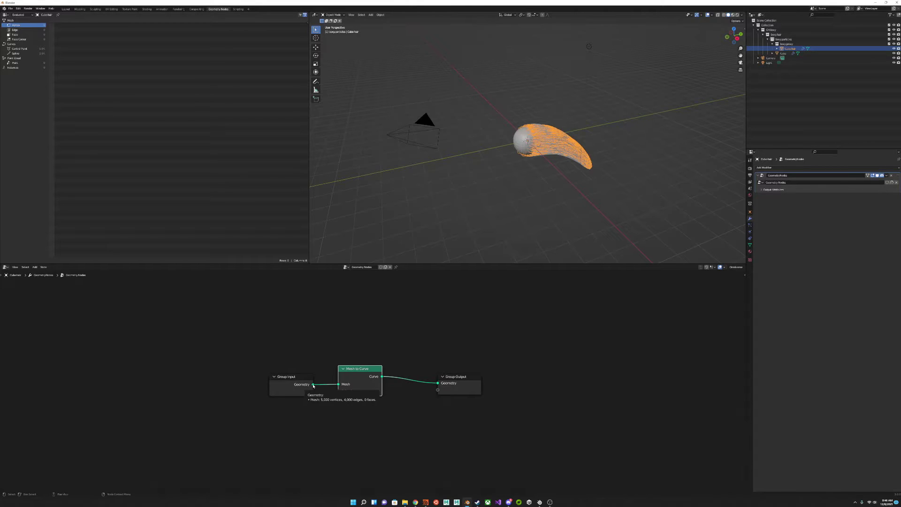
# Add a Resample Curve node after Mesh to Curve and space the nodes out to make room before Group Output.
pyautogui.moveTo(382, 377); pyautogui.dragTo(391, 352)
pyautogui.write('resample')
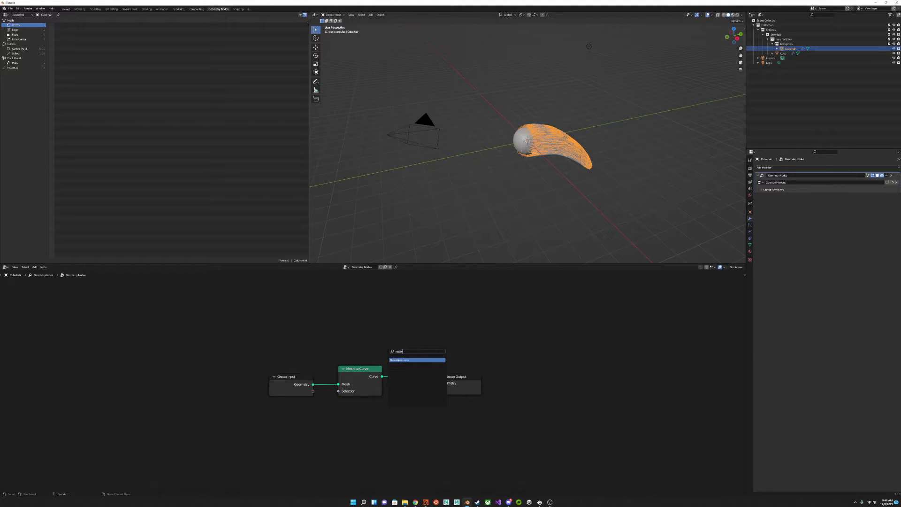
pyautogui.press('Return')
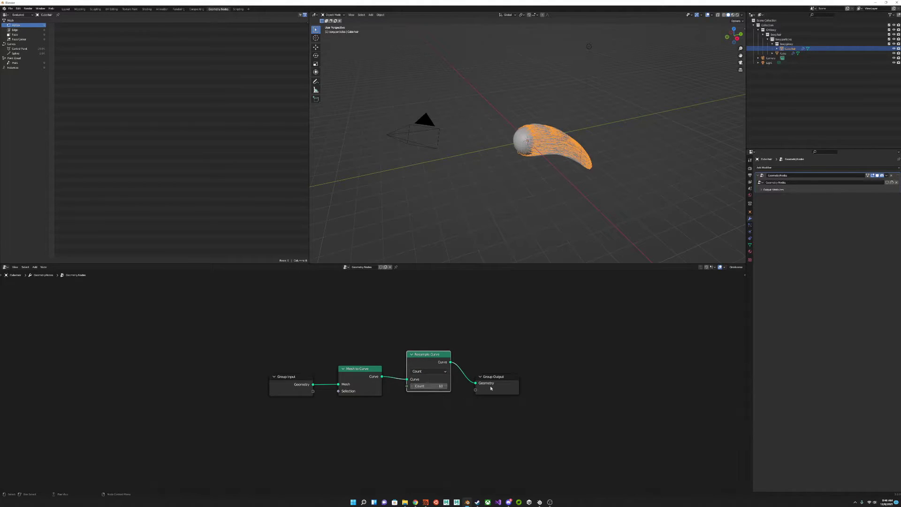
pyautogui.moveTo(500, 377); pyautogui.dragTo(545, 372)
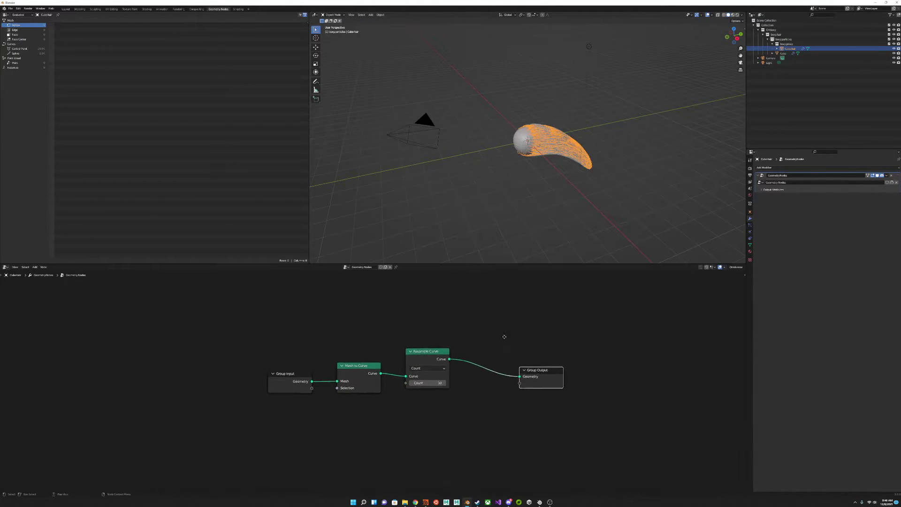
pyautogui.moveTo(509, 350); pyautogui.dragTo(500, 335, button='middle')
pyautogui.click(477, 342)
pyautogui.moveTo(432, 337); pyautogui.dragTo(421, 345)
# Insert a Curve to Mesh node between Resample Curve and Group Output.
pyautogui.click(457, 346)
pyautogui.hotkey('shift', 'a')
pyautogui.click(457, 346)
pyautogui.write('curve')
pyautogui.press('Down')
pyautogui.press('BackSpace')
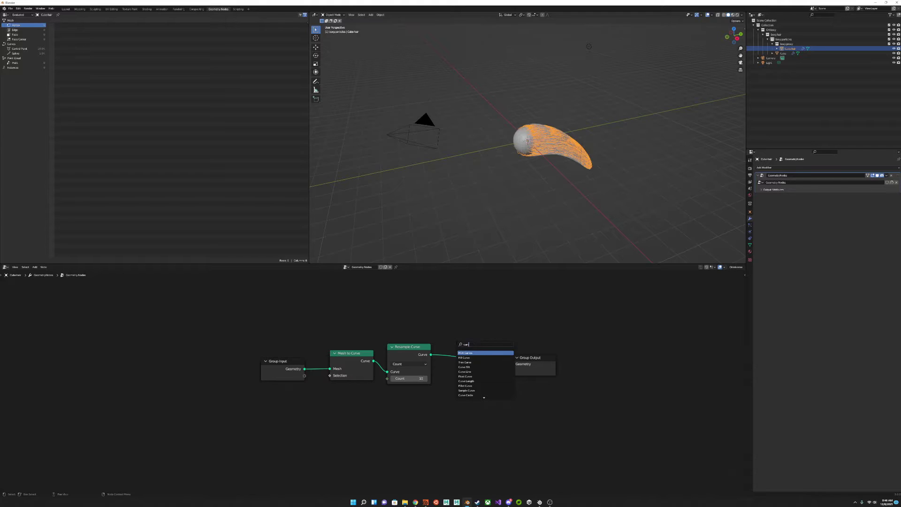
pyautogui.write('e to')
pyautogui.press('Return')
pyautogui.click(456, 340)
pyautogui.moveTo(590, 183); pyautogui.dragTo(575, 174, button='middle')
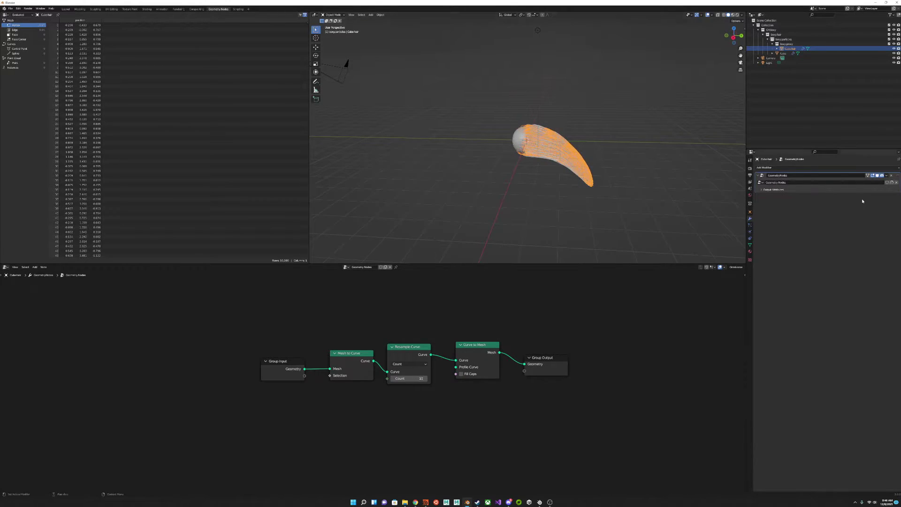
# Apply the Geometry Nodes modifier on the hair mesh and return to the Layout workspace.
pyautogui.click(884, 177)
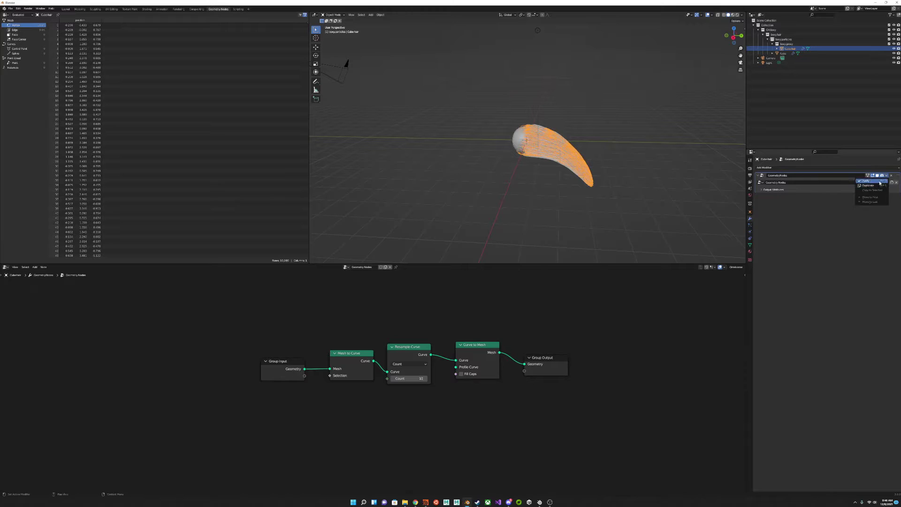
pyautogui.click(880, 182)
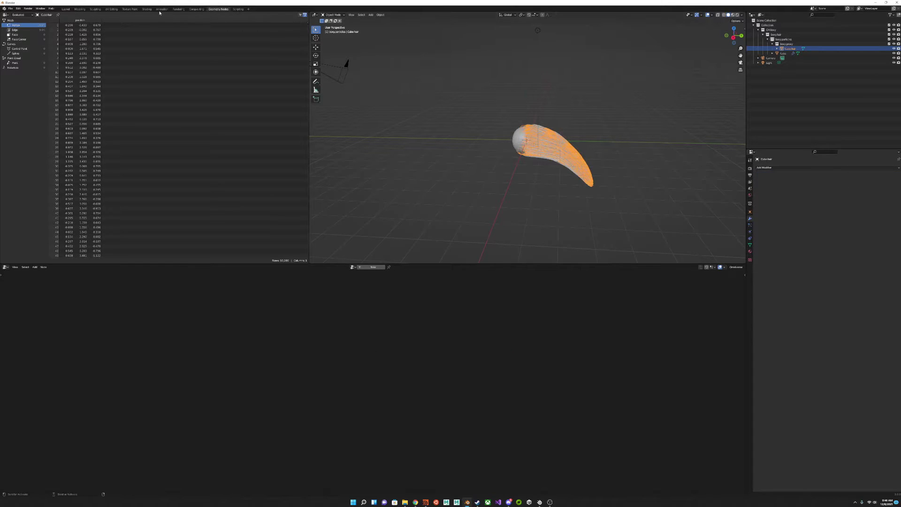
pyautogui.click(66, 9)
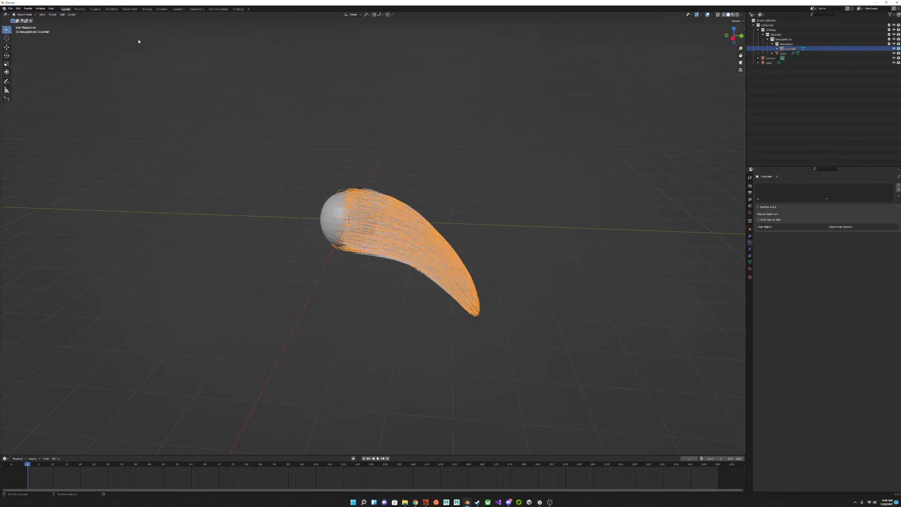
# Put the cube into Particle Edit mode and box-select all of its hair in Point select mode.
pyautogui.click(329, 223)
pyautogui.hotkey('ctrl', 'Tab')
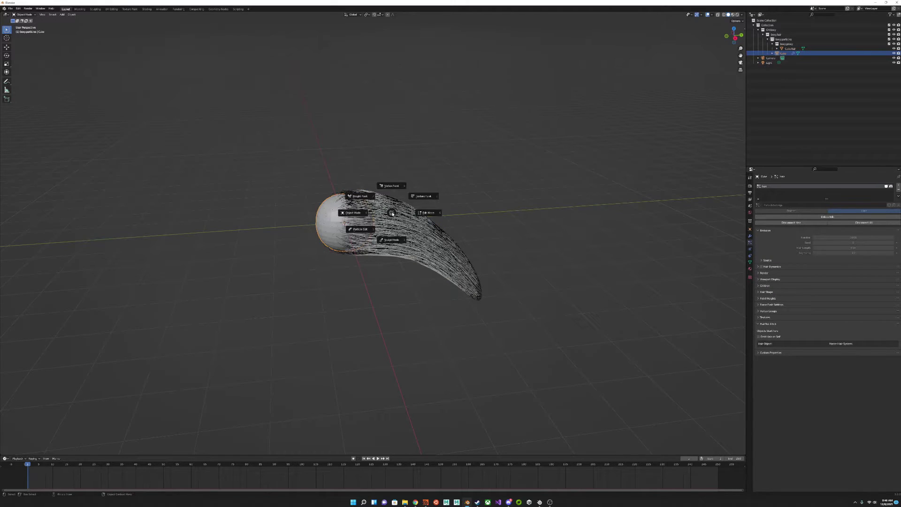
pyautogui.click(311, 231)
pyautogui.click(7, 29)
pyautogui.click(43, 16)
pyautogui.moveTo(196, 102); pyautogui.dragTo(613, 369)
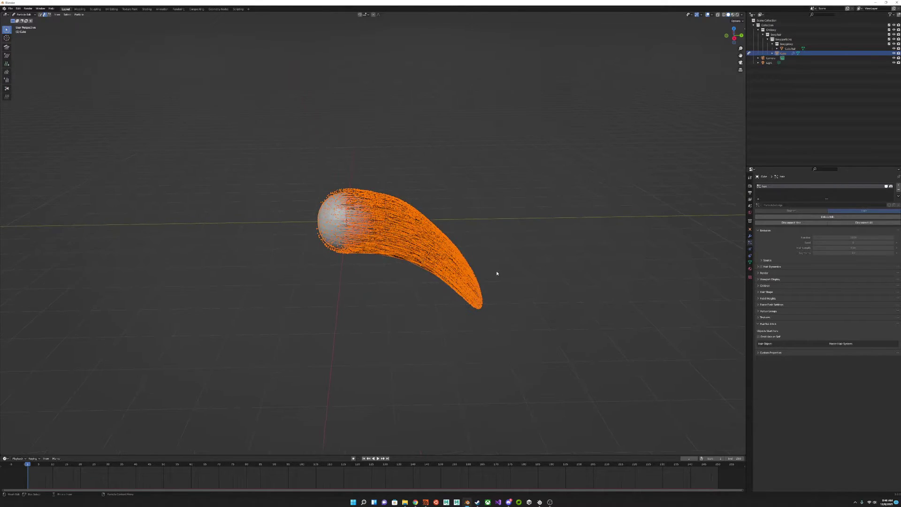
# Rekey the selected hair particles with 10 keys.
pyautogui.click(57, 15)
pyautogui.moveTo(79, 15)
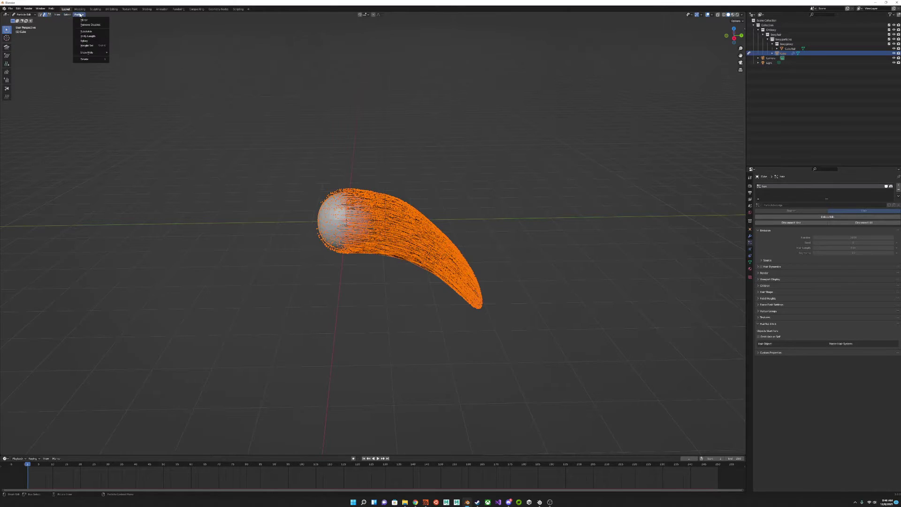
pyautogui.click(84, 41)
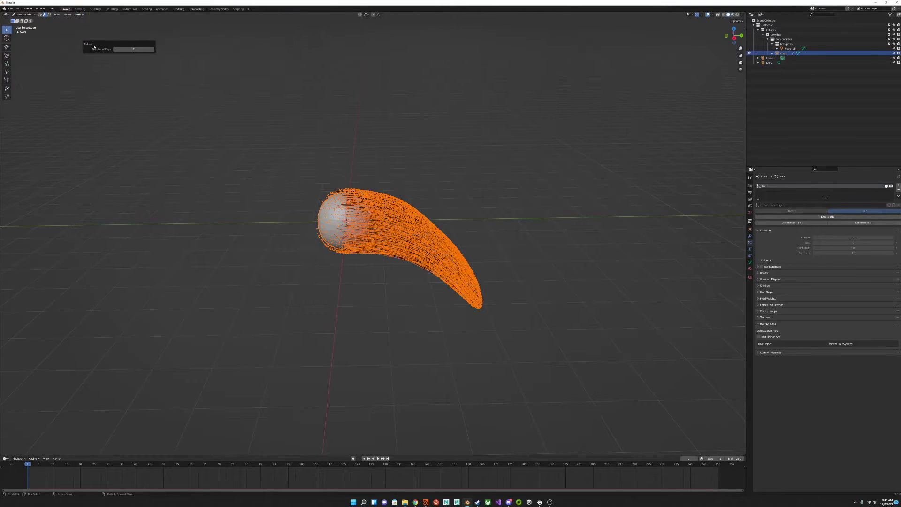
pyautogui.click(136, 49)
pyautogui.write('10')
pyautogui.press('Return')
pyautogui.moveTo(358, 196)
pyautogui.mouseDown(button='middle')
pyautogui.moveTo(289, 185)
pyautogui.moveTo(260, 198)
pyautogui.moveTo(295, 209)
pyautogui.moveTo(366, 193)
pyautogui.mouseUp(button='middle')
# Return the cube to Object Mode and clear the selection after picking the hair mesh and the cube in turn.
pyautogui.hotkey('ctrl', 'Tab')
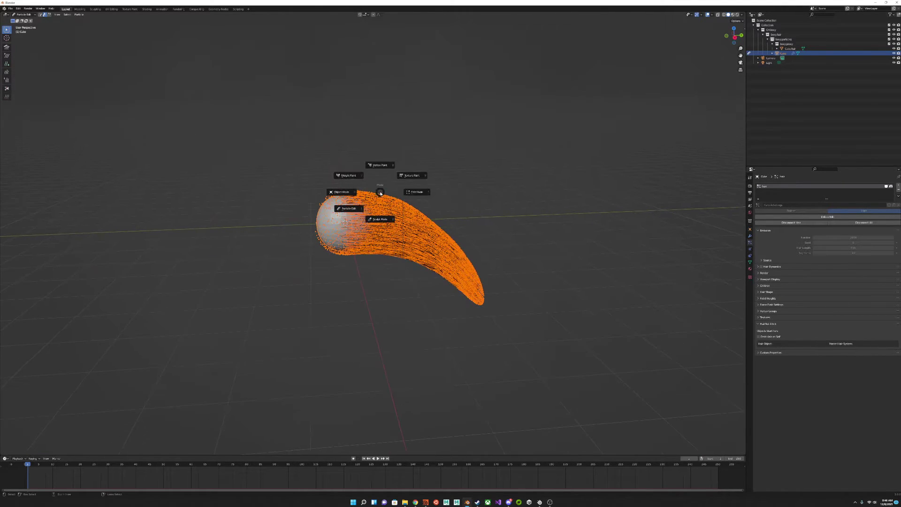
pyautogui.click(348, 194)
pyautogui.click(492, 200)
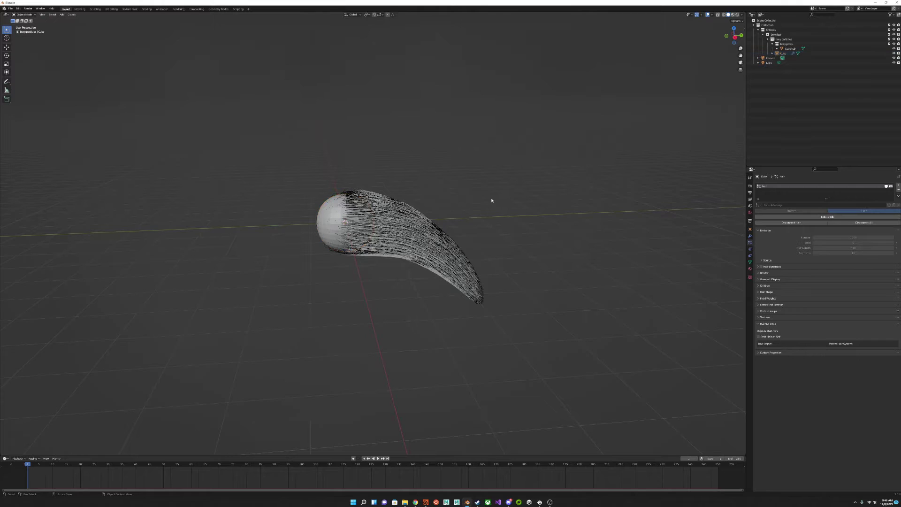
pyautogui.moveTo(473, 186); pyautogui.dragTo(363, 210, button='middle')
pyautogui.click(790, 49)
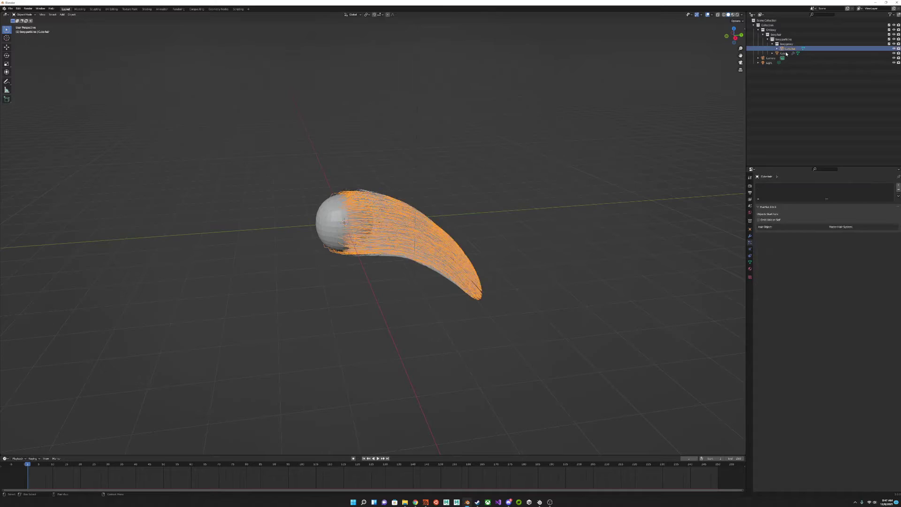
pyautogui.click(783, 53)
pyautogui.click(414, 213)
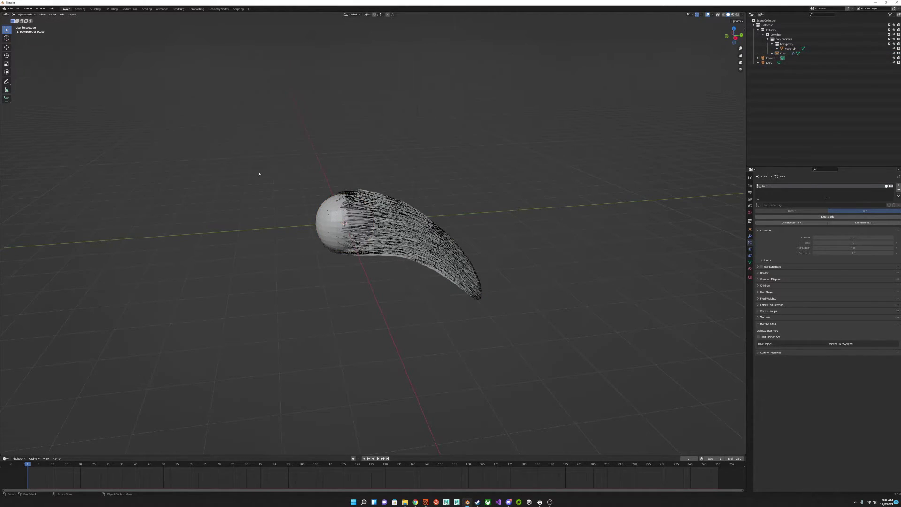
# Add an armature and, in Edit Mode, move its bone's tip to the pointed end of the hair.
pyautogui.hotkey('shift', 'a')
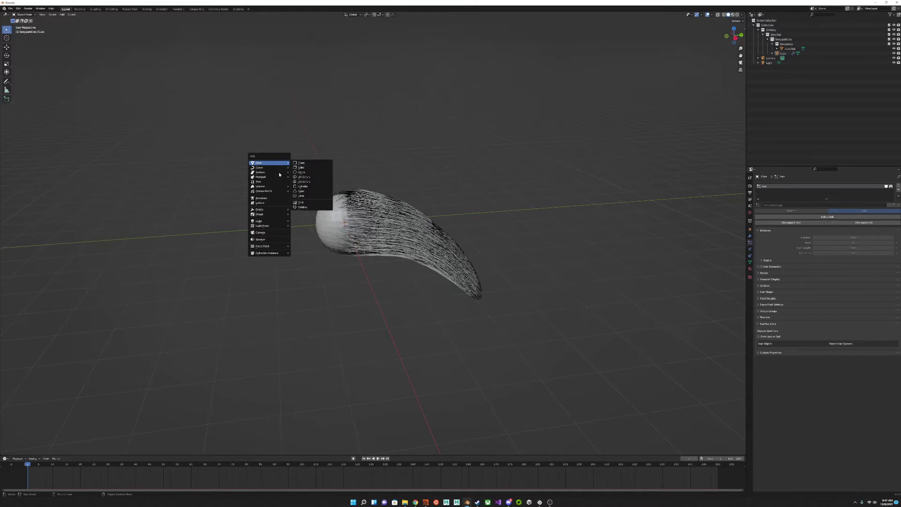
pyautogui.click(271, 198)
pyautogui.press('Tab')
pyautogui.moveTo(355, 185); pyautogui.dragTo(362, 185, button='middle')
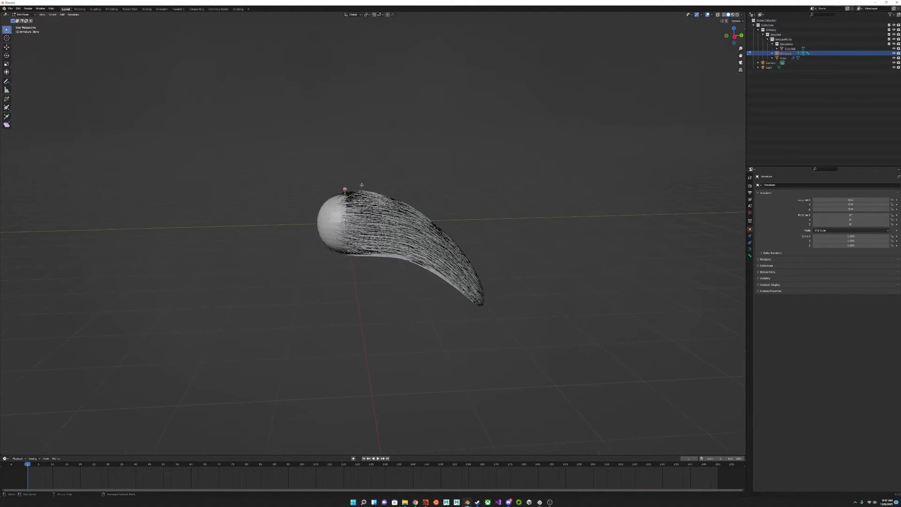
pyautogui.press('g')
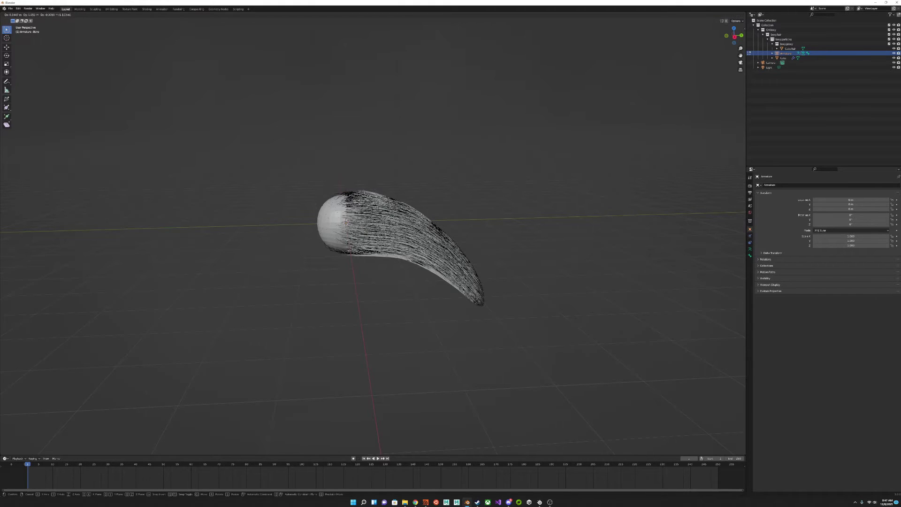
pyautogui.click(488, 303)
# Reposition the bone's joints to line the bone up with the hair's base and its pointed end.
pyautogui.moveTo(500, 278); pyautogui.dragTo(341, 237, button='middle')
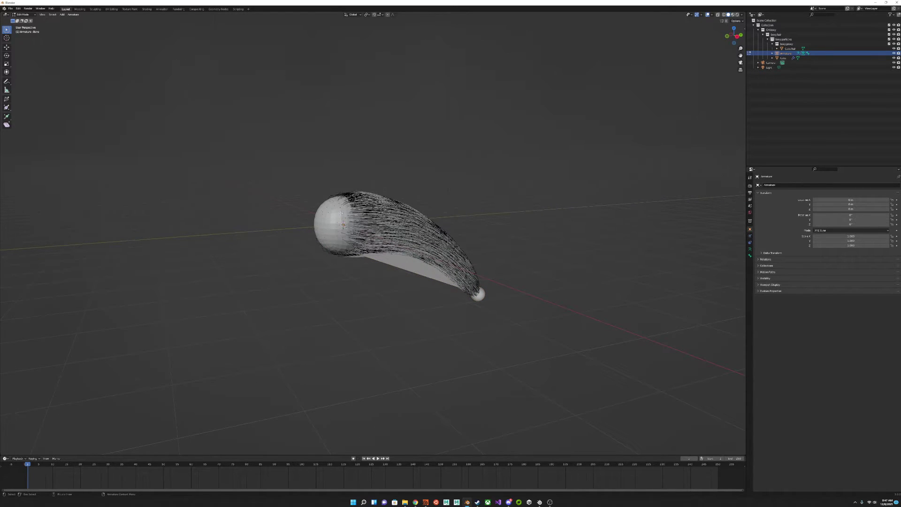
pyautogui.click(344, 237)
pyautogui.press('g')
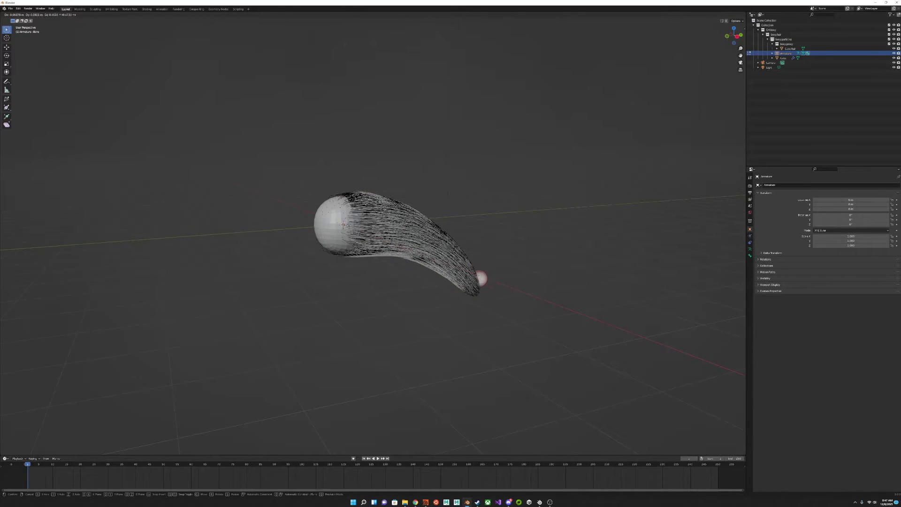
pyautogui.click(346, 230)
pyautogui.click(481, 284)
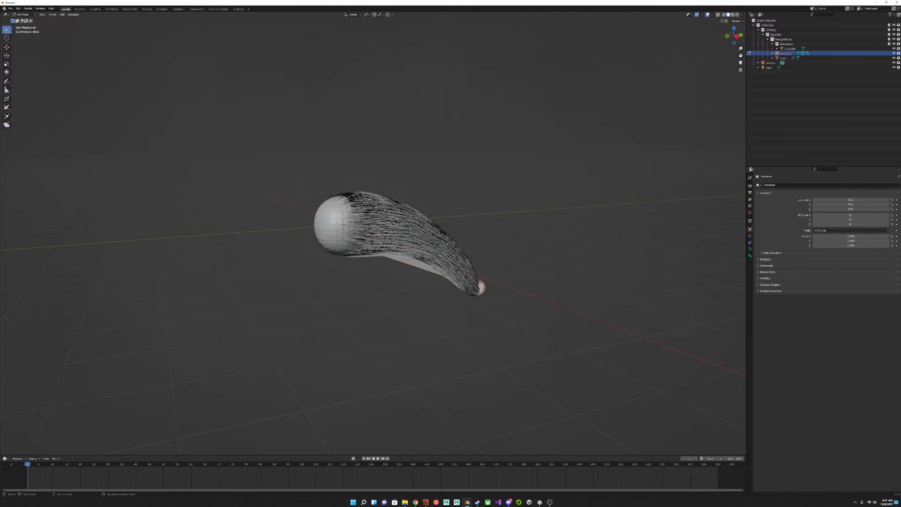
pyautogui.moveTo(482, 285); pyautogui.dragTo(479, 288)
# Subdivide the bone and move the new middle joint up inside the curved hair.
pyautogui.moveTo(489, 275); pyautogui.dragTo(352, 266, button='middle')
pyautogui.click(352, 266)
pyautogui.rightClick(339, 268)
pyautogui.click(340, 268)
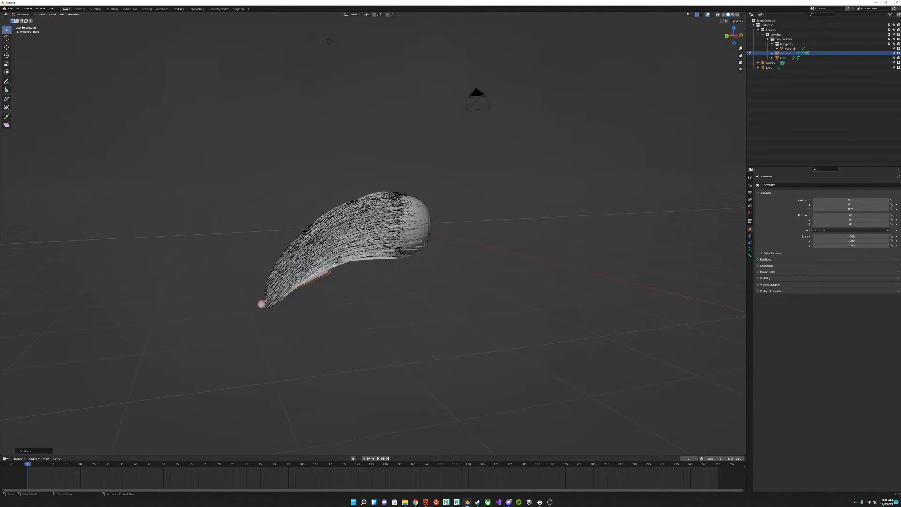
pyautogui.press('g')
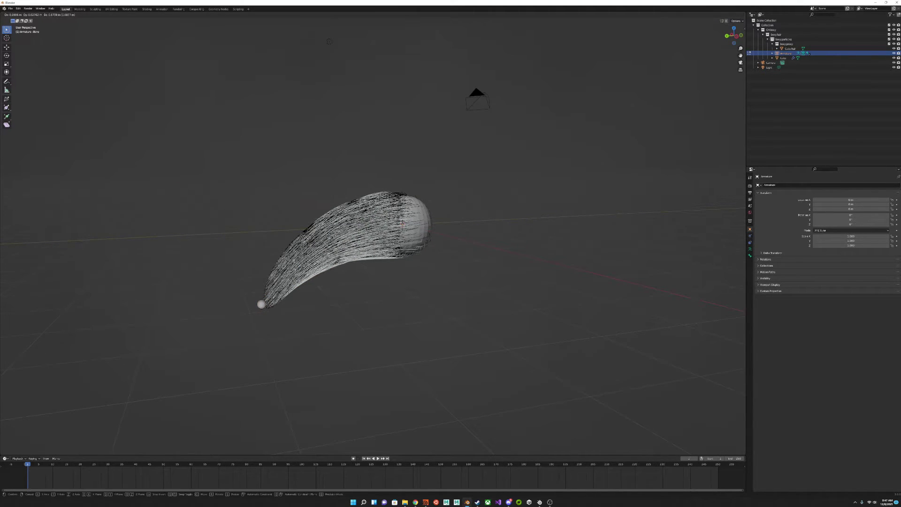
pyautogui.click(326, 255)
# Toggle the viewport visibility of the hair mesh and the cube to compare them with the bones.
pyautogui.moveTo(302, 256); pyautogui.dragTo(432, 252, button='middle')
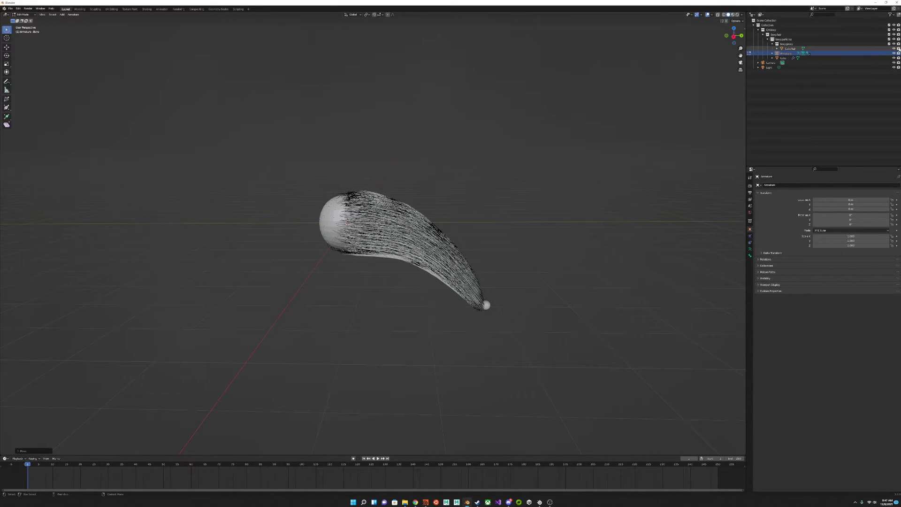
pyautogui.click(894, 49)
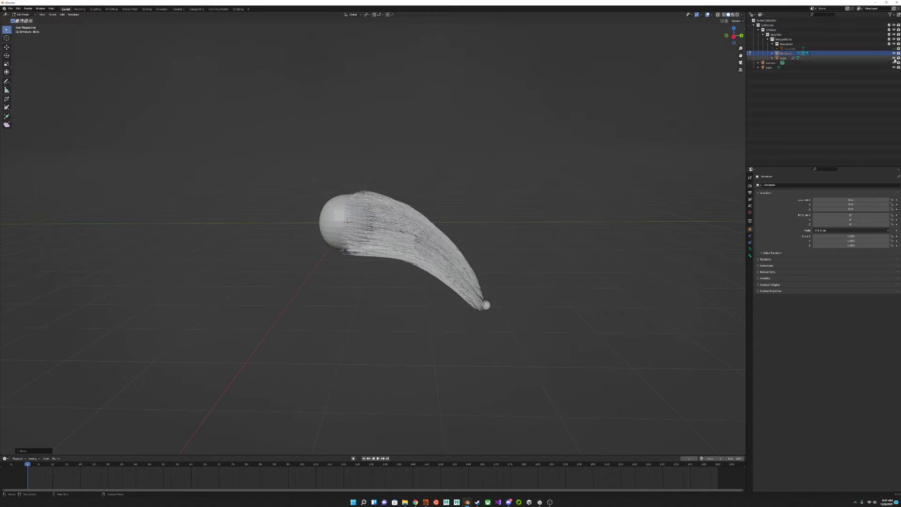
pyautogui.click(894, 58)
pyautogui.click(894, 58)
pyautogui.click(894, 48)
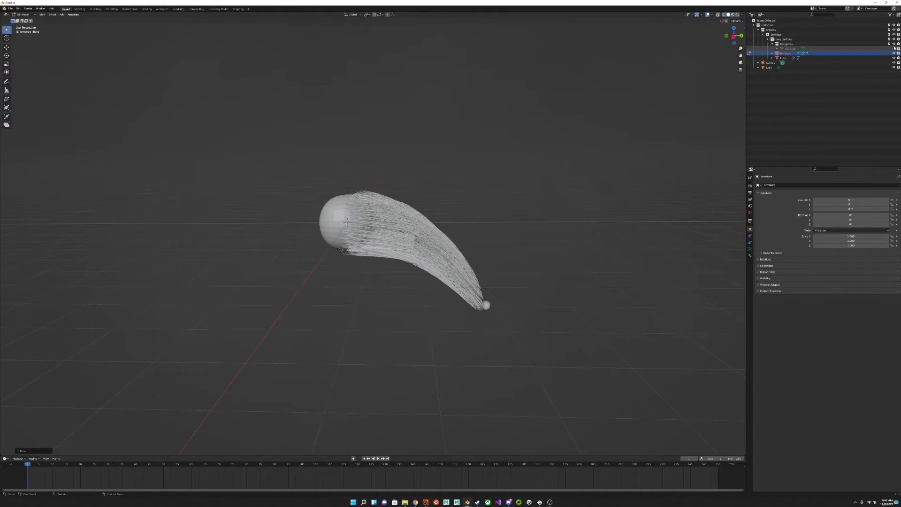
# Move the armature out of the nested hair collections into the main Collection that holds the camera and light.
pyautogui.moveTo(434, 196); pyautogui.dragTo(461, 230, button='middle')
pyautogui.moveTo(453, 278); pyautogui.dragTo(479, 269, button='middle')
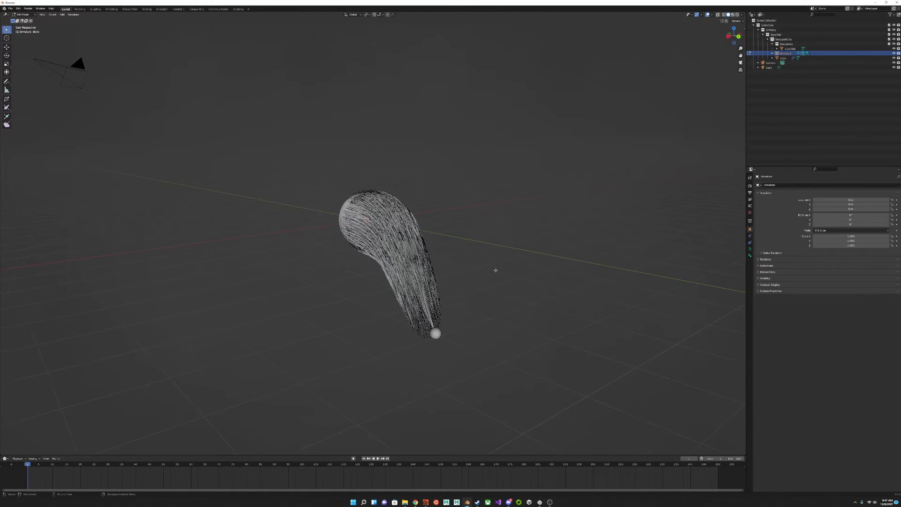
pyautogui.moveTo(786, 53)
pyautogui.mouseDown()
pyautogui.moveTo(785, 78)
pyautogui.moveTo(768, 71)
pyautogui.moveTo(792, 64)
pyautogui.mouseUp()
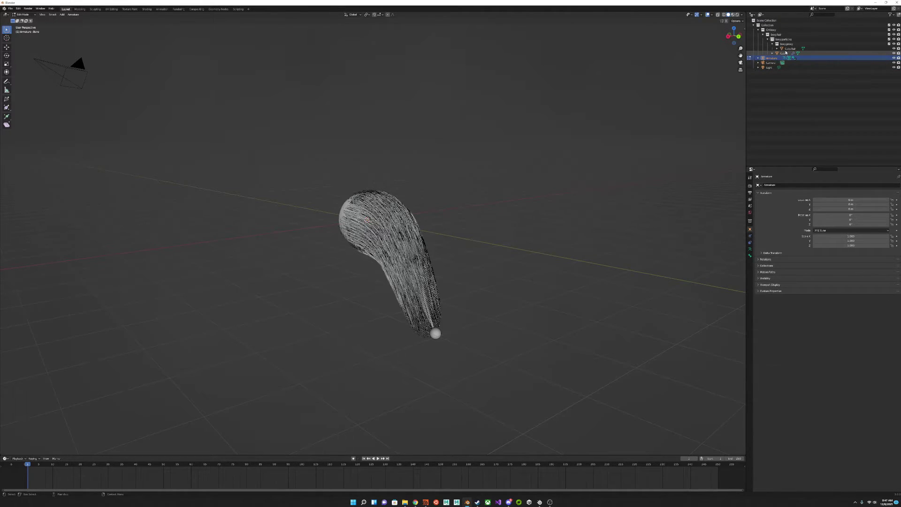
# In Object Mode, parent the hair mesh to the armature with an Armature Deform option.
pyautogui.click(788, 49)
pyautogui.keyDown('ctrl'); pyautogui.click(777, 58); pyautogui.keyUp('ctrl')
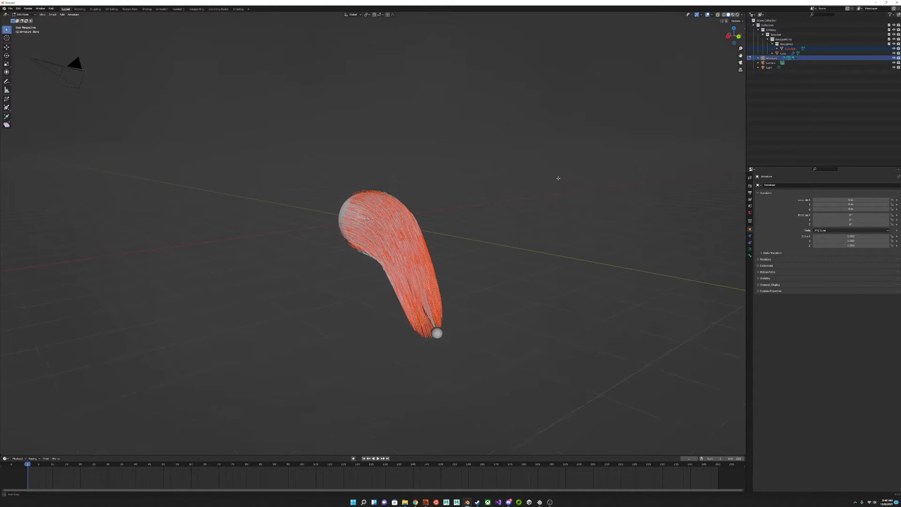
pyautogui.moveTo(555, 177); pyautogui.dragTo(559, 178, button='middle')
pyautogui.press('Tab')
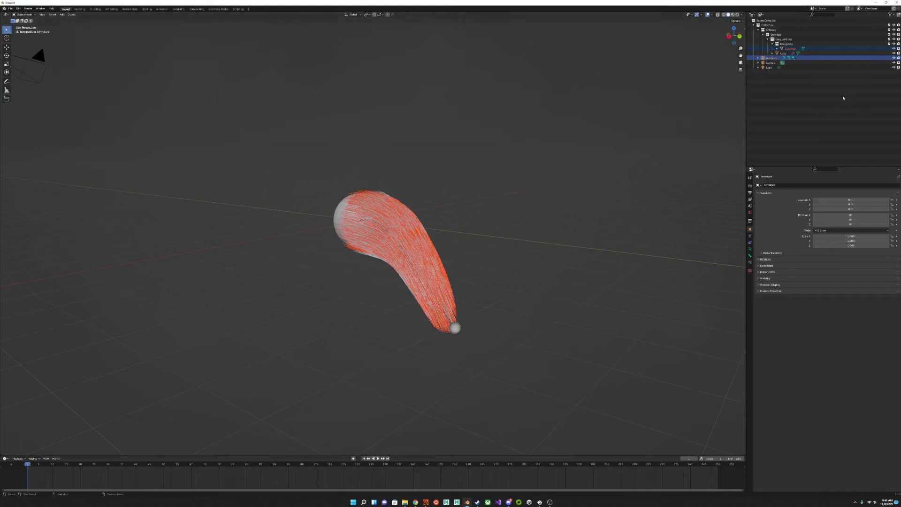
pyautogui.click(788, 48)
pyautogui.keyDown('ctrl'); pyautogui.click(789, 57); pyautogui.keyUp('ctrl')
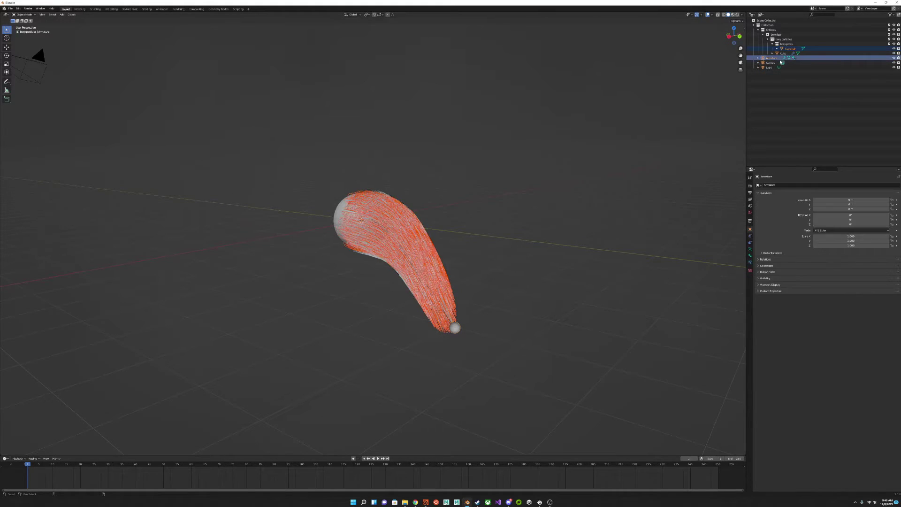
pyautogui.moveTo(554, 188); pyautogui.dragTo(559, 187, button='middle')
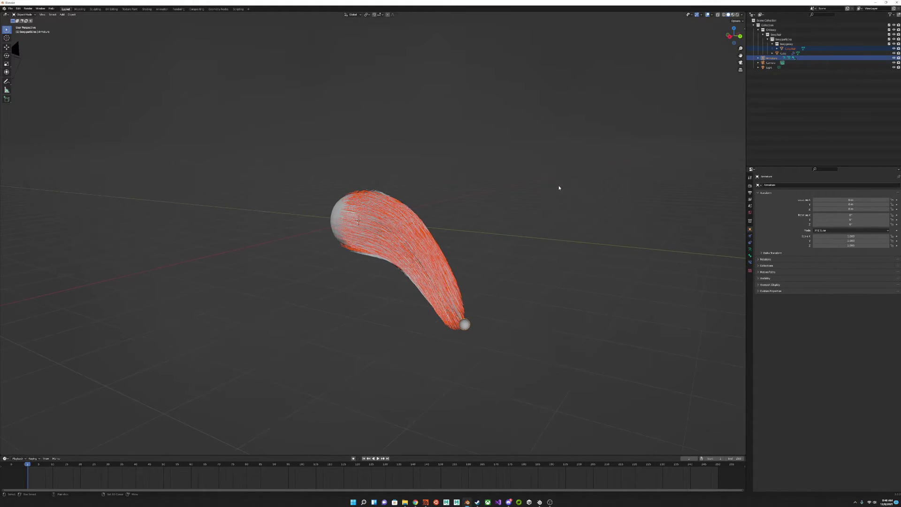
pyautogui.hotkey('ctrl', 'p')
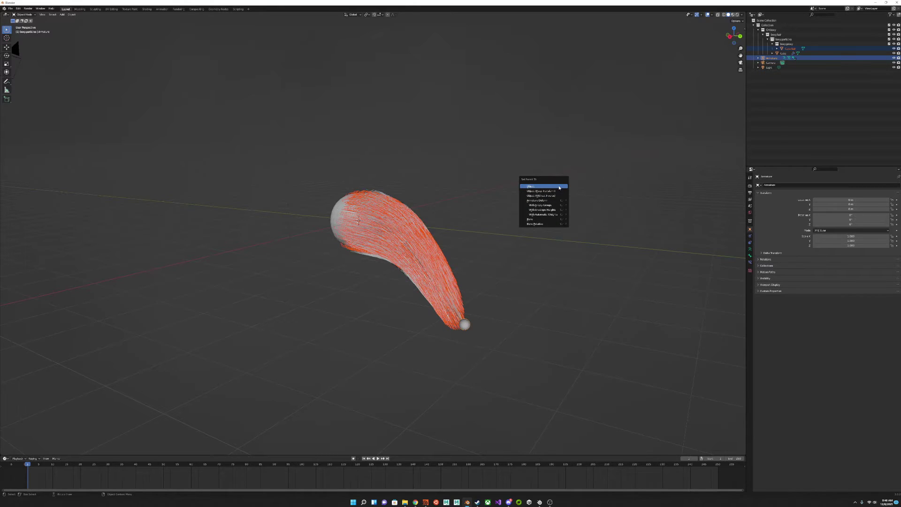
pyautogui.click(546, 215)
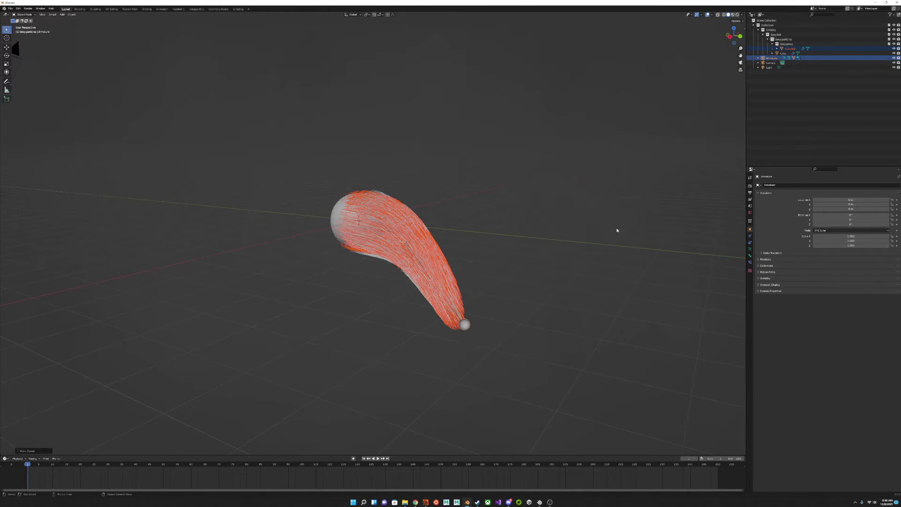
# In the hair mesh's Armature modifier, turn off Vertex Groups and turn on Bone Envelopes.
pyautogui.click(790, 49)
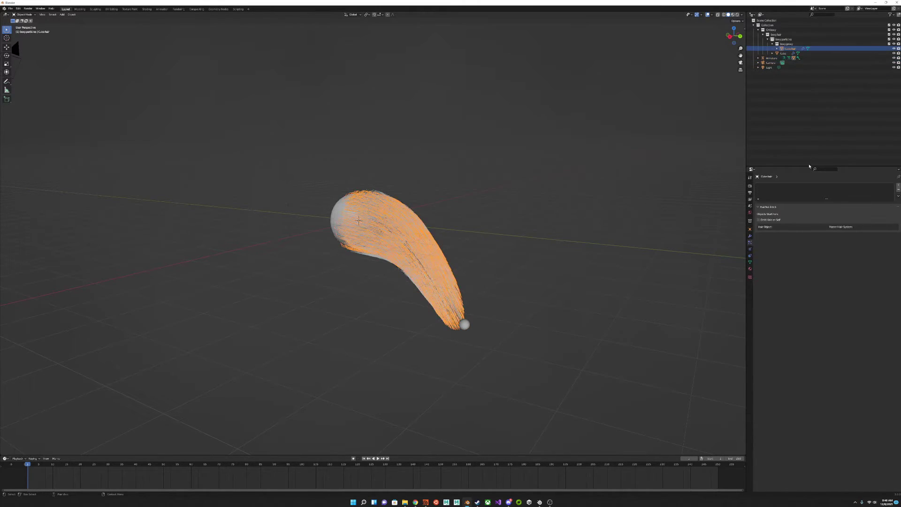
pyautogui.click(750, 235)
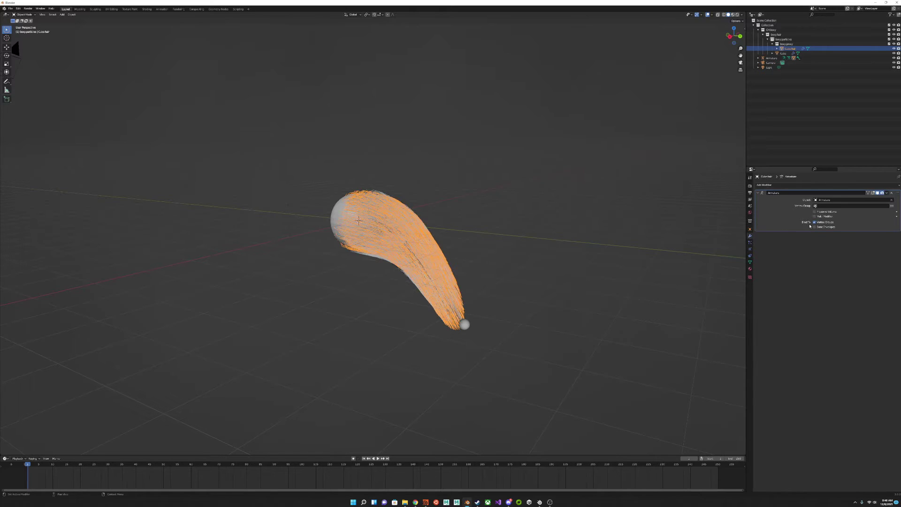
pyautogui.click(824, 223)
pyautogui.moveTo(524, 285); pyautogui.dragTo(459, 283, button='middle')
pyautogui.moveTo(424, 225); pyautogui.dragTo(394, 191, button='middle')
pyautogui.moveTo(291, 280); pyautogui.dragTo(423, 279, button='middle')
pyautogui.click(532, 259)
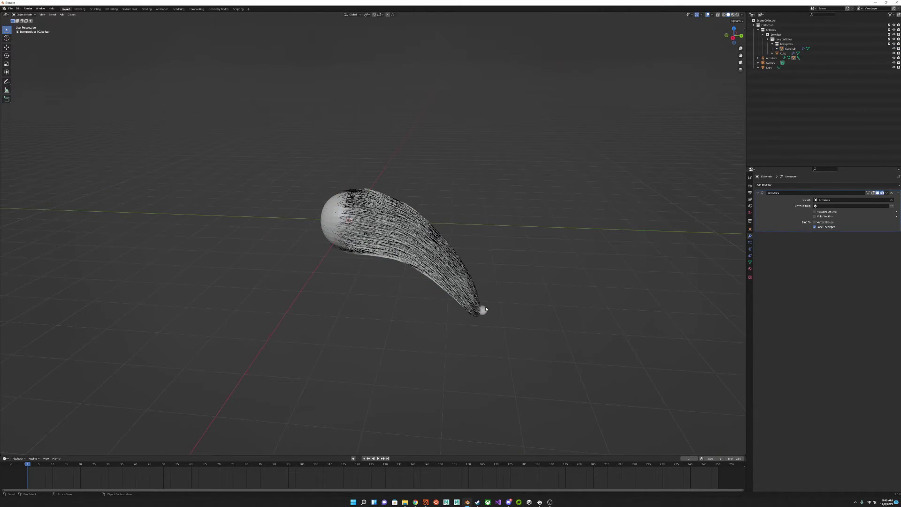
# Rotate the armature's tip bone in Pose Mode to test how the hair mesh deforms.
pyautogui.click(484, 309)
pyautogui.hotkey('ctrl', 'Tab')
pyautogui.moveTo(494, 301); pyautogui.dragTo(467, 312, button='middle')
pyautogui.press('r')
pyautogui.click(533, 244)
pyautogui.moveTo(507, 265); pyautogui.dragTo(441, 301, button='middle')
pyautogui.press('r')
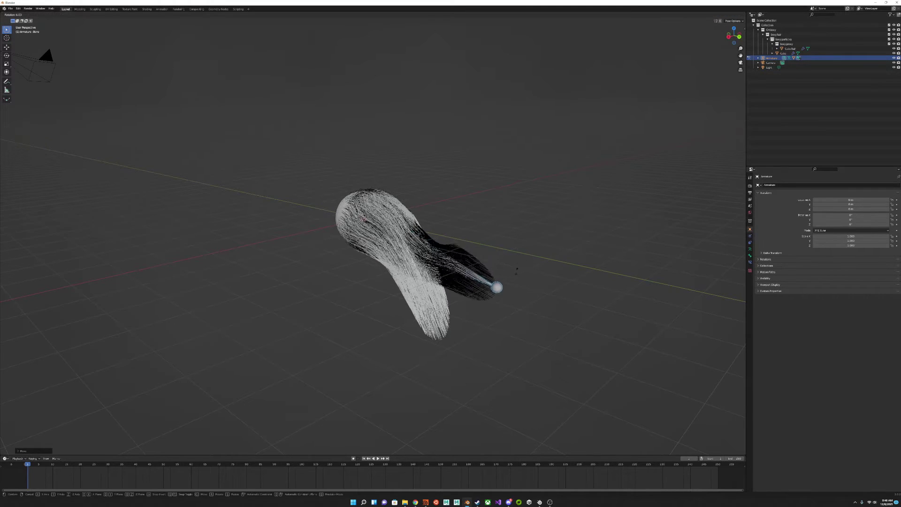
pyautogui.click(344, 329)
# Undo the test rotations of the tip bone and return the armature to Object Mode.
pyautogui.hotkey('ctrl', 'z')
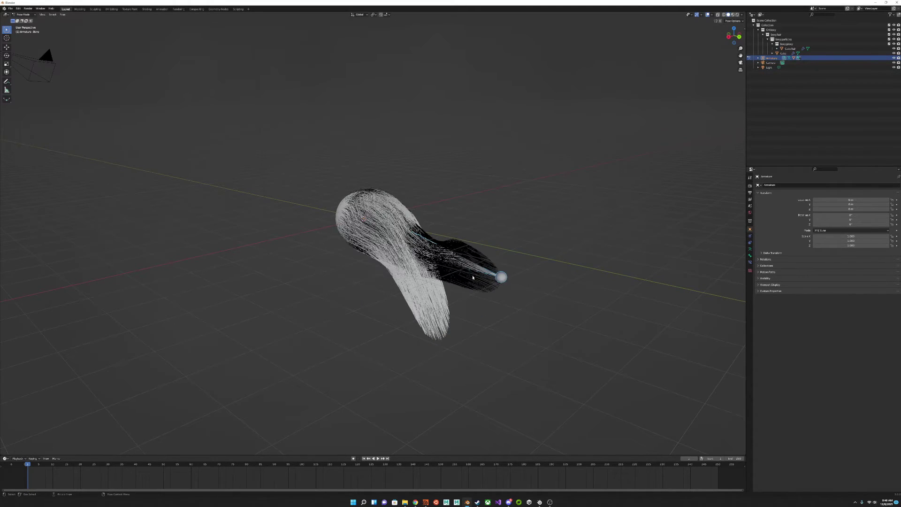
pyautogui.hotkey('ctrl', 'z')
pyautogui.hotkey('ctrl', 'Tab')
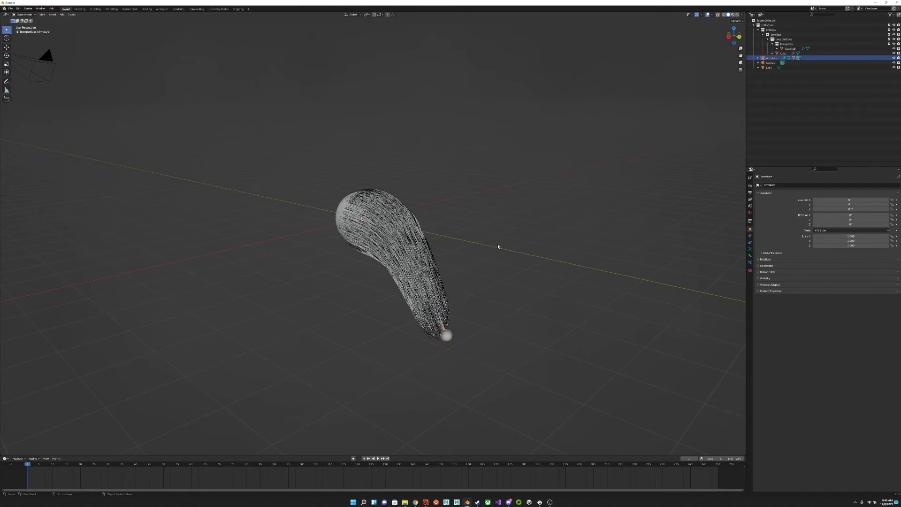
pyautogui.moveTo(329, 273); pyautogui.dragTo(376, 283, button='middle')
pyautogui.moveTo(473, 222); pyautogui.dragTo(412, 241, button='middle')
pyautogui.moveTo(401, 289); pyautogui.dragTo(430, 291, button='middle')
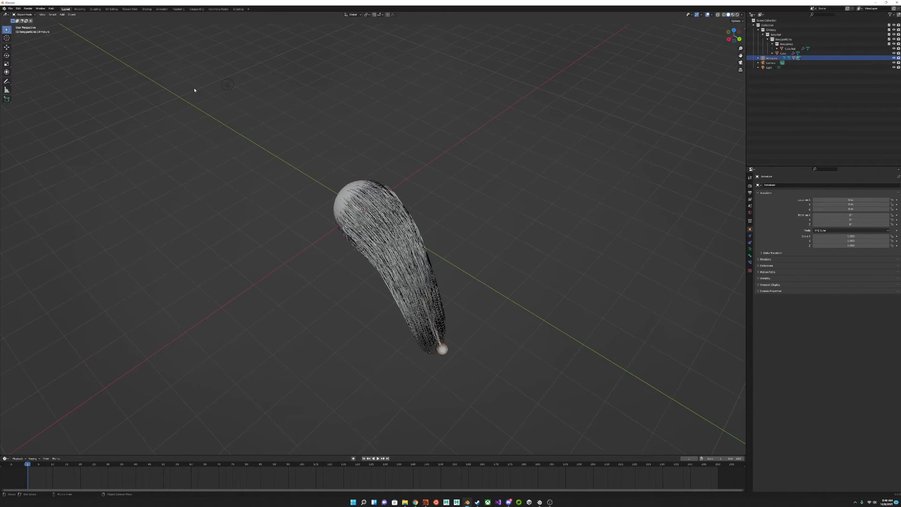
# In the Scripting workspace, create a new text block and paste in the mesh-to-hair Python script.
pyautogui.click(238, 8)
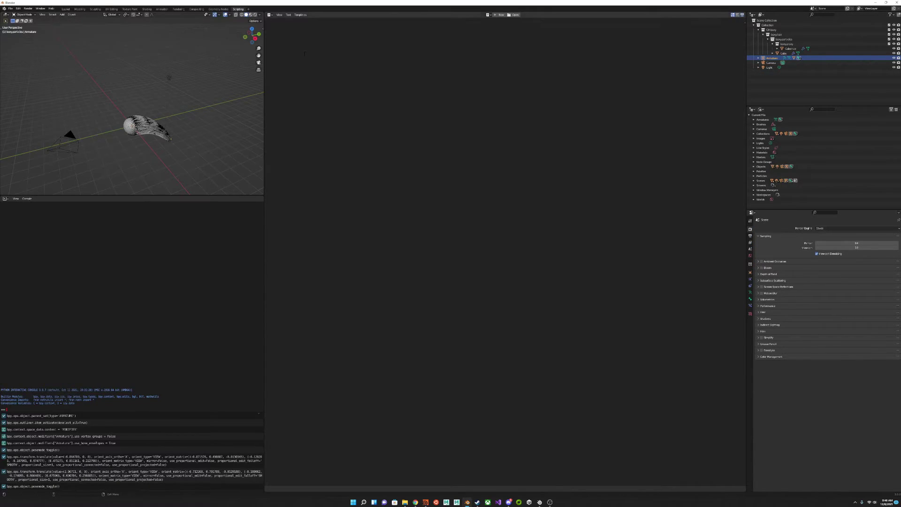
pyautogui.click(500, 15)
pyautogui.hotkey('ctrl', 'v')
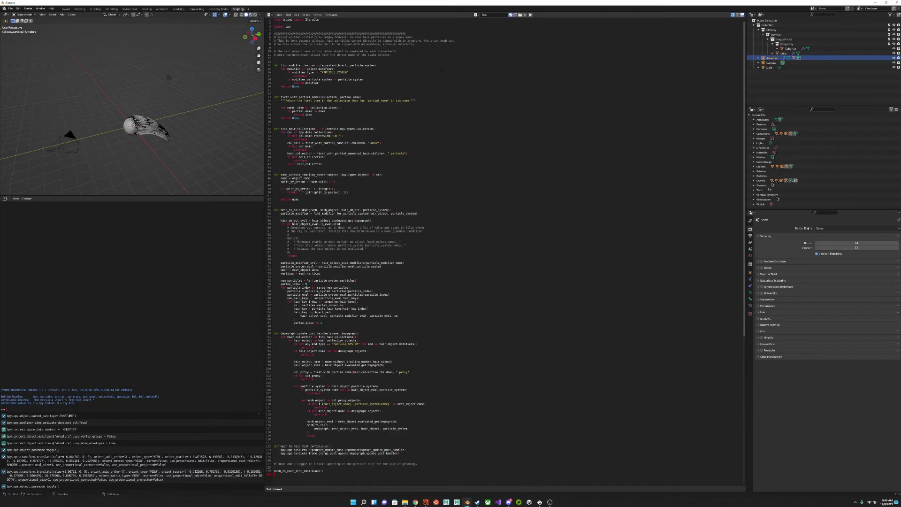
# Examine the function near the script's end that registers the depsgraph update and frame change handlers.
pyautogui.scroll(-3, 505, 253)
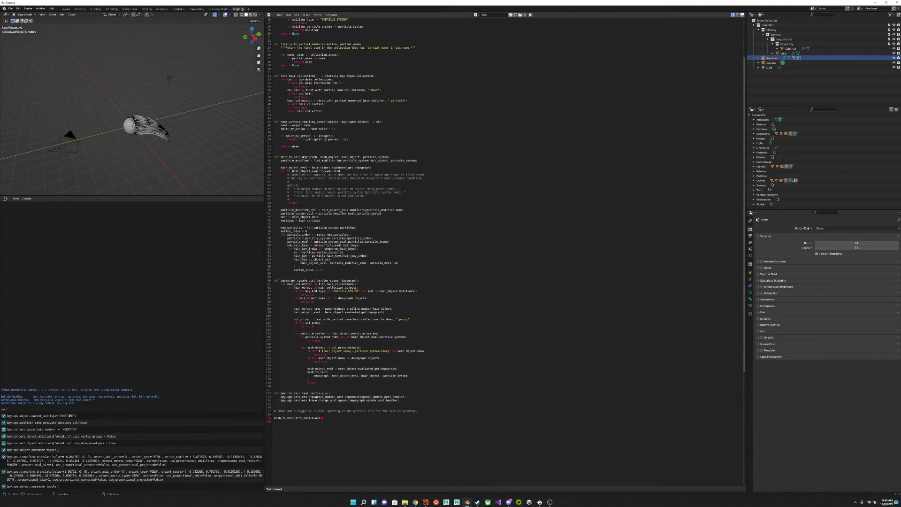
pyautogui.doubleClick(386, 400)
pyautogui.click(333, 394)
pyautogui.doubleClick(312, 397)
pyautogui.doubleClick(323, 400)
pyautogui.click(367, 400)
# Rename the text block to hairDeform.py and run the script.
pyautogui.scroll(5, 504, 249)
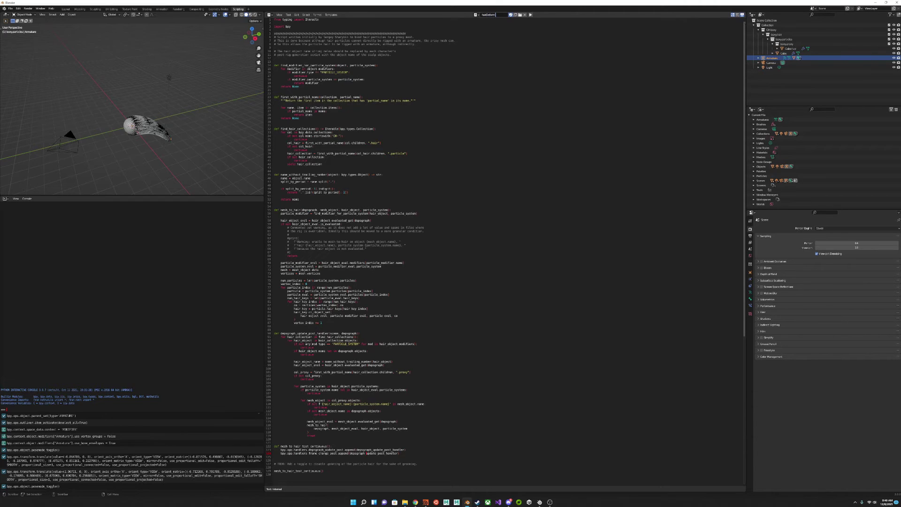
pyautogui.press('Return')
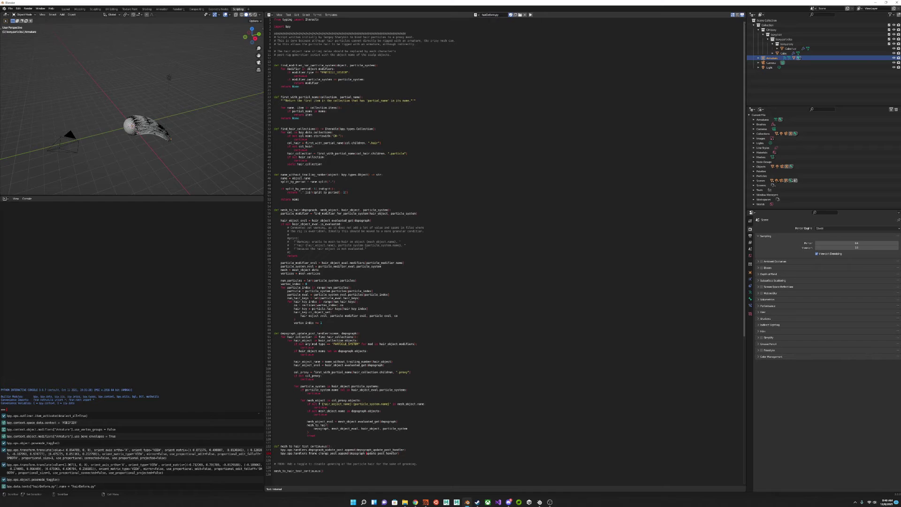
pyautogui.click(530, 15)
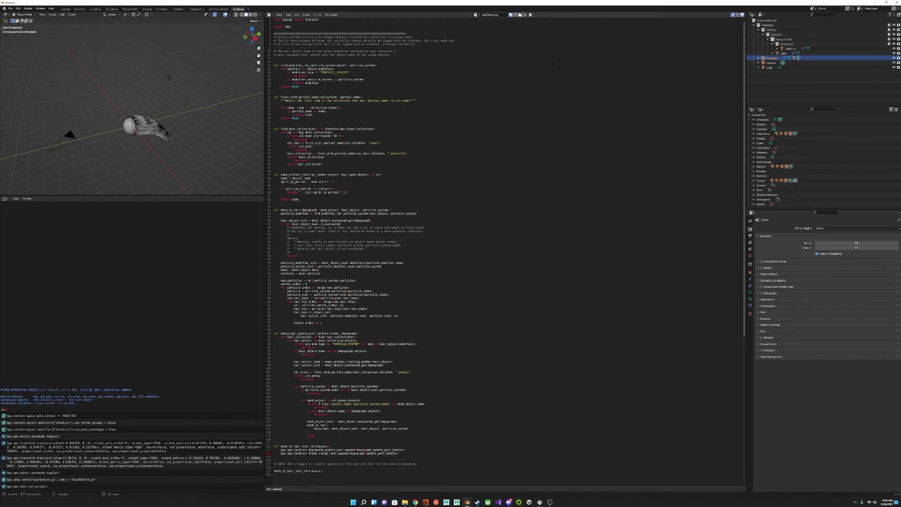
# Return to the Layout workspace and rotate the armature's tip bone in Pose Mode to bend the hair.
pyautogui.click(66, 9)
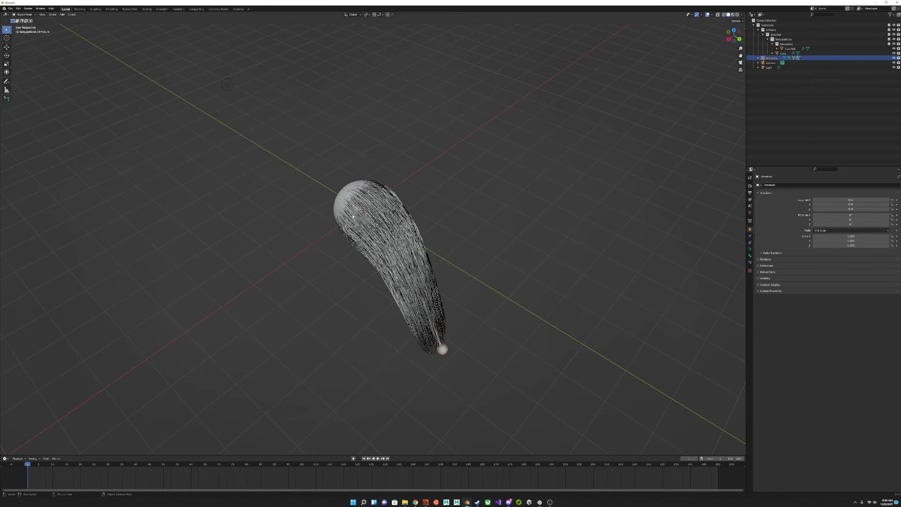
pyautogui.click(412, 359)
pyautogui.hotkey('ctrl', 'Tab')
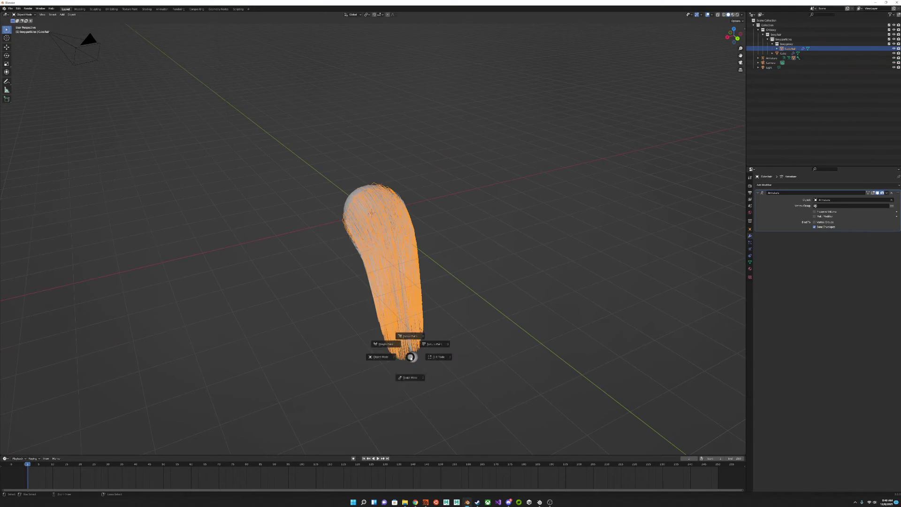
pyautogui.click(408, 359)
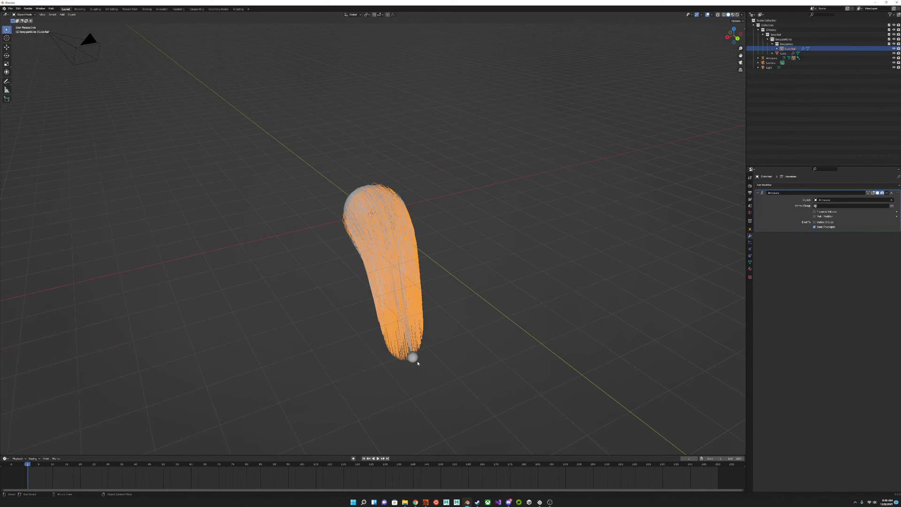
pyautogui.click(414, 360)
pyautogui.hotkey('ctrl', 'Tab')
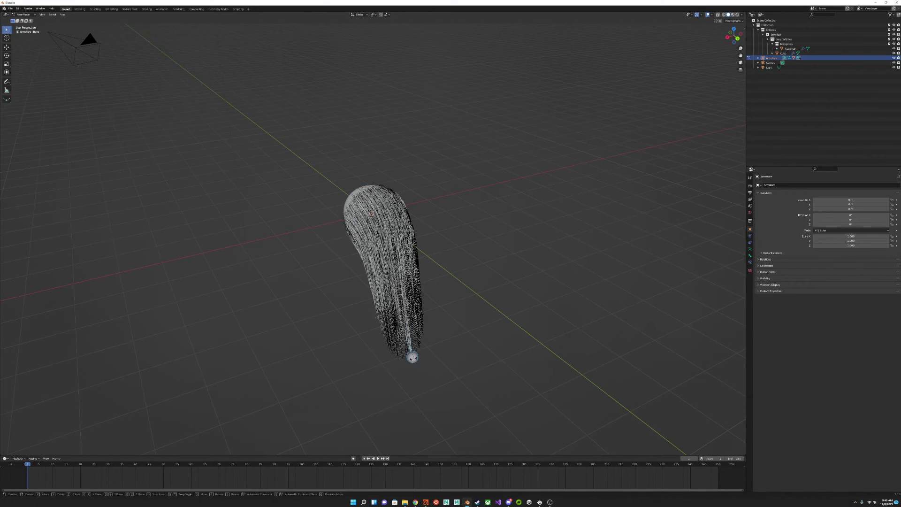
pyautogui.press('r')
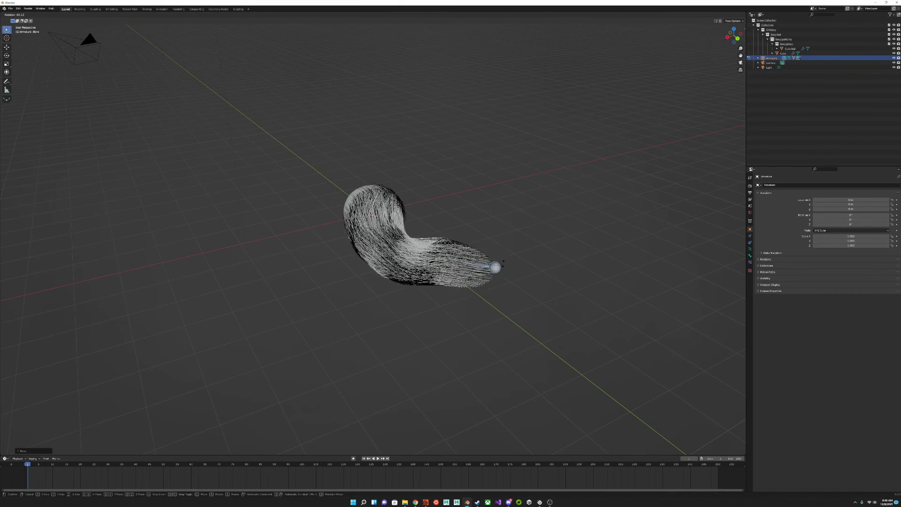
pyautogui.click(281, 312)
# Rotate the tip bone from another viewing angle to curl the end of the hair back below the cube.
pyautogui.moveTo(280, 312)
pyautogui.mouseDown(button='middle')
pyautogui.moveTo(305, 322)
pyautogui.moveTo(292, 314)
pyautogui.mouseUp(button='middle')
pyautogui.press('r')
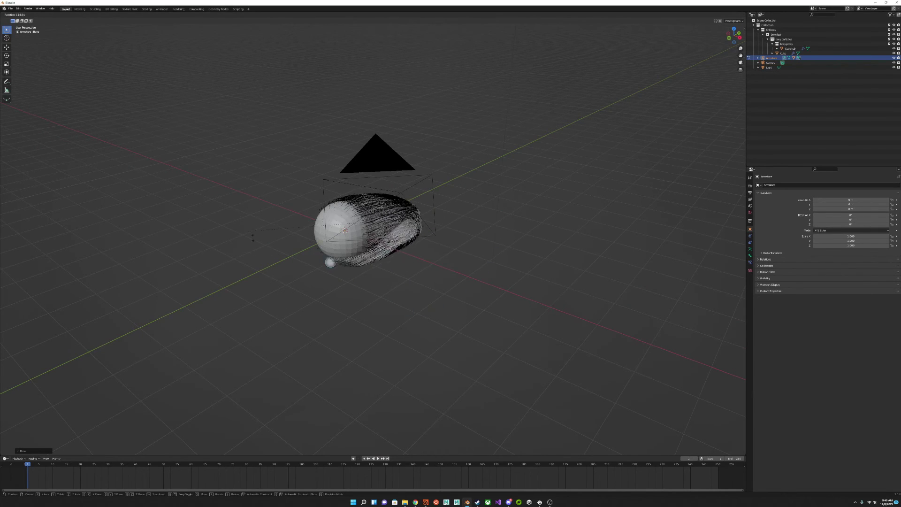
pyautogui.click(453, 275)
pyautogui.moveTo(453, 275); pyautogui.dragTo(429, 270, button='middle')
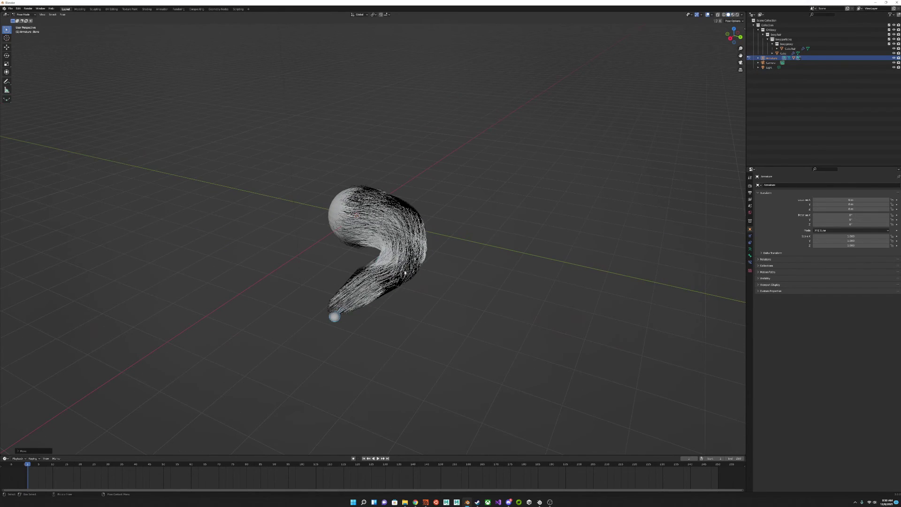
pyautogui.moveTo(417, 293); pyautogui.dragTo(352, 283, button='middle')
pyautogui.press('r')
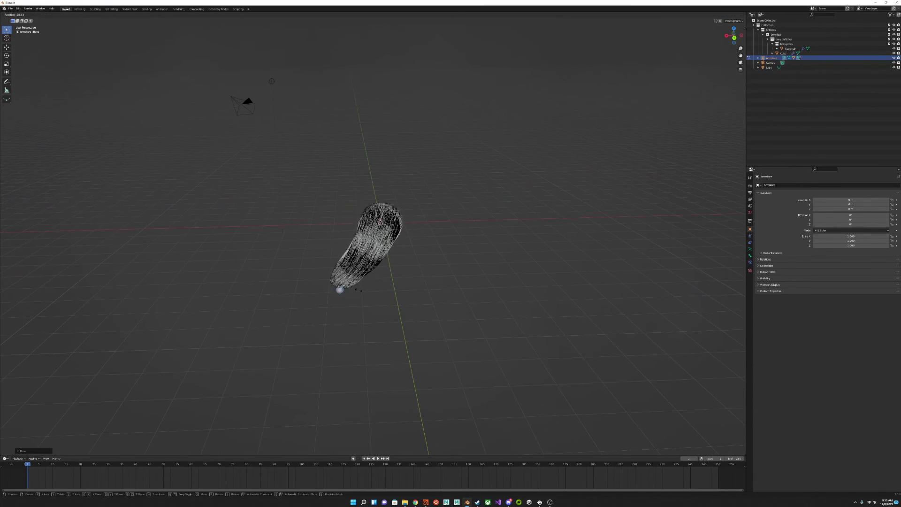
pyautogui.rightClick(343, 302)
# Rotate the tip bone once more to point the end of the hair downward, and select the bone at the hair's end.
pyautogui.moveTo(314, 304); pyautogui.dragTo(413, 297, button='middle')
pyautogui.press('r')
pyautogui.click(408, 296)
pyautogui.moveTo(409, 296); pyautogui.dragTo(368, 300, button='middle')
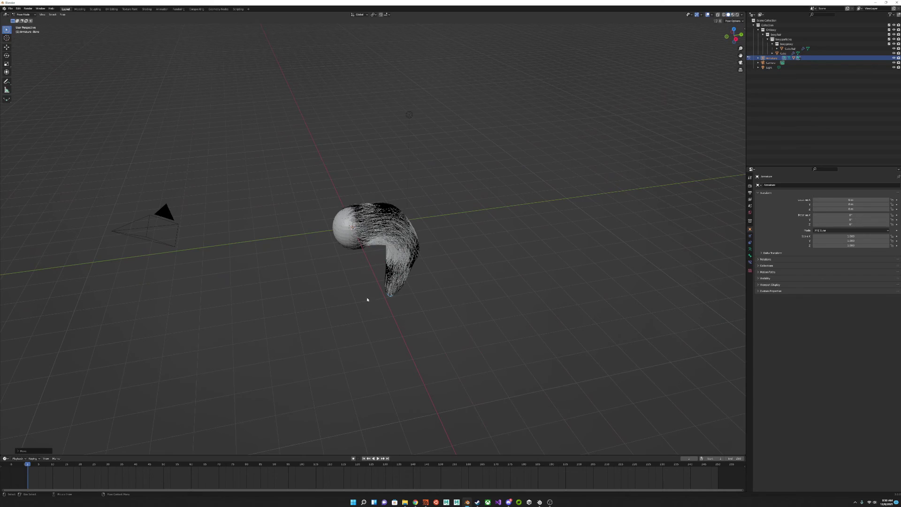
pyautogui.click(395, 274)
pyautogui.moveTo(465, 234)
pyautogui.mouseDown(button='middle')
pyautogui.moveTo(408, 221)
pyautogui.moveTo(396, 230)
pyautogui.moveTo(479, 234)
pyautogui.mouseUp(button='middle')
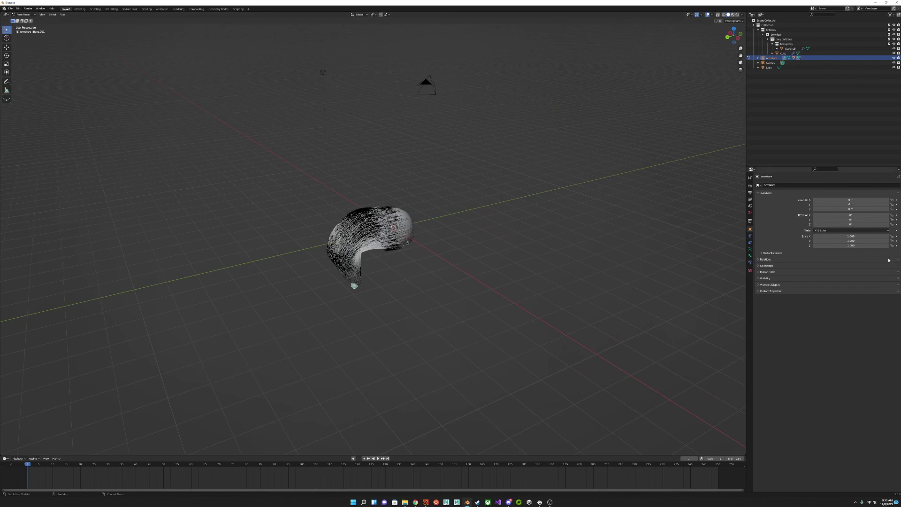